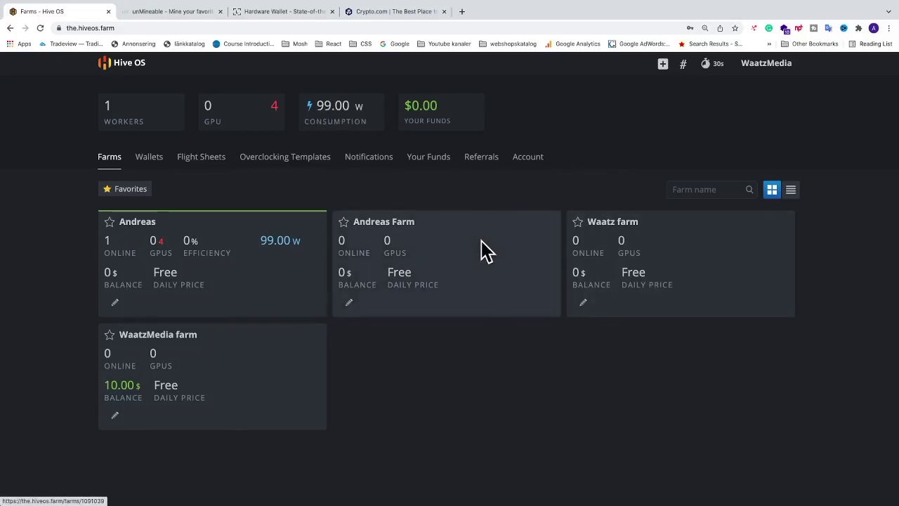
Switch from the Hive OS farms overview to the unMineable coins tab.
left_click(150, 14)
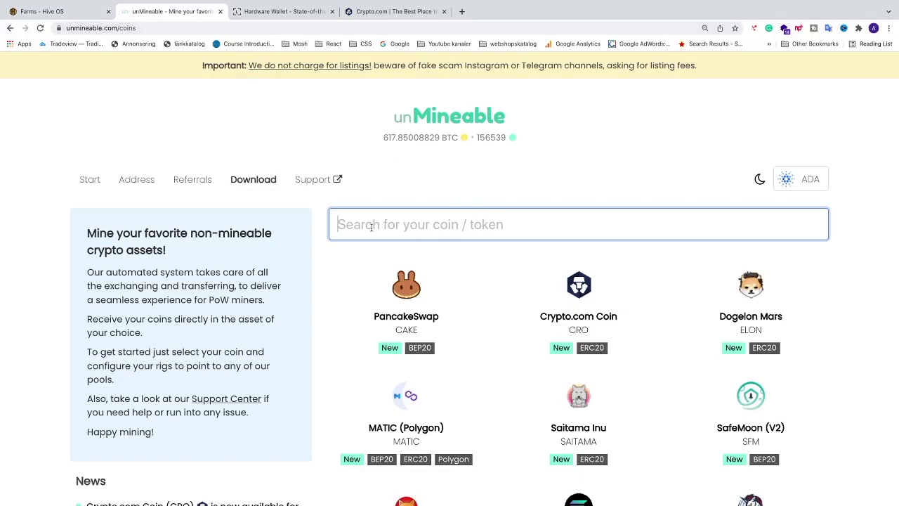
Search unMineable's coins for 'dogelon' to show the Dogelon Mars (ELON) card.
left_click(402, 225)
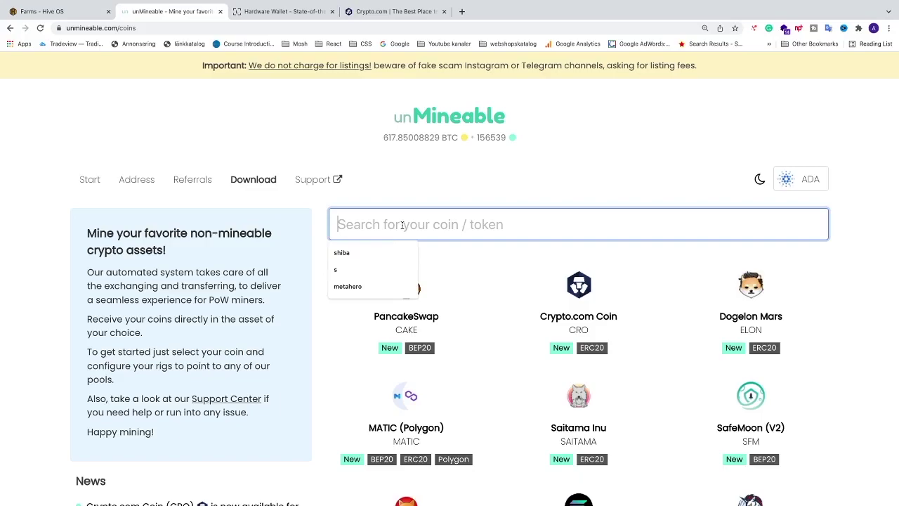
type("dogelon")
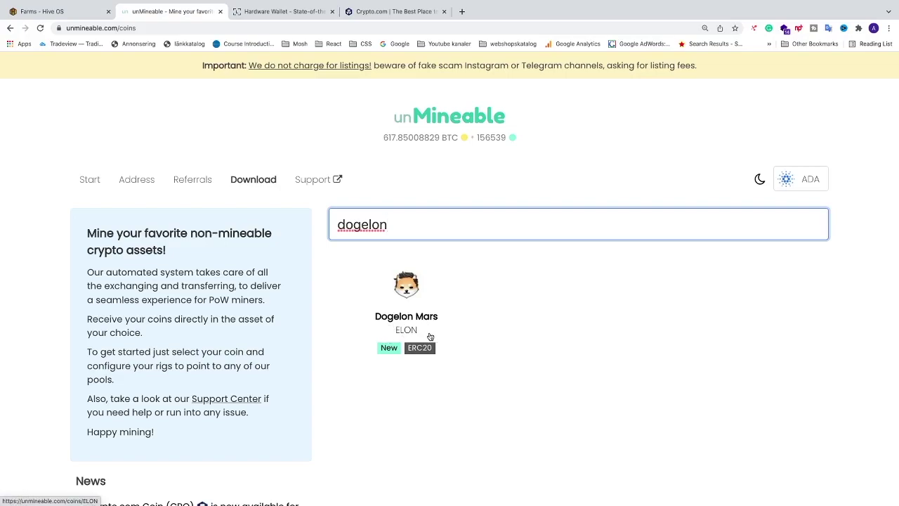
mouse_move(420, 354)
Review the ELON pool details (ethash.unmineable.com:3333), then return to the Hive OS Farms tab.
left_click(406, 319)
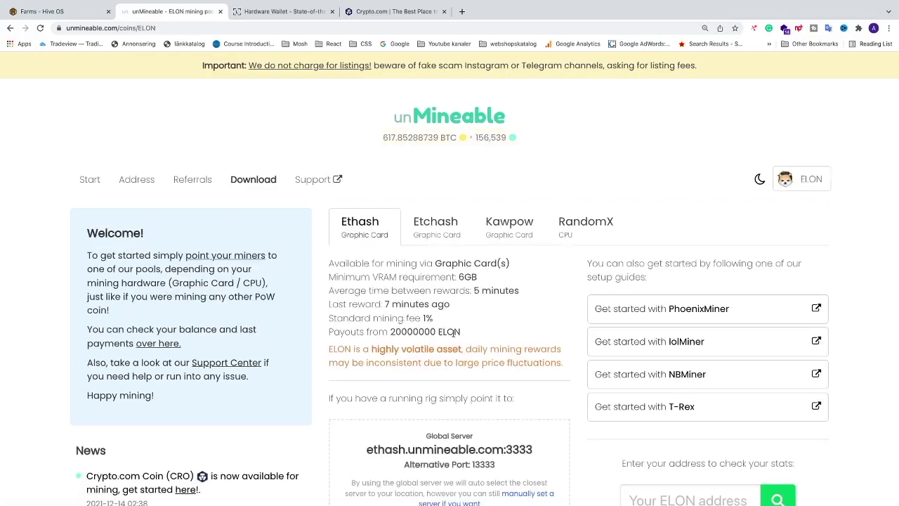
scroll(463, 364, "down", 7)
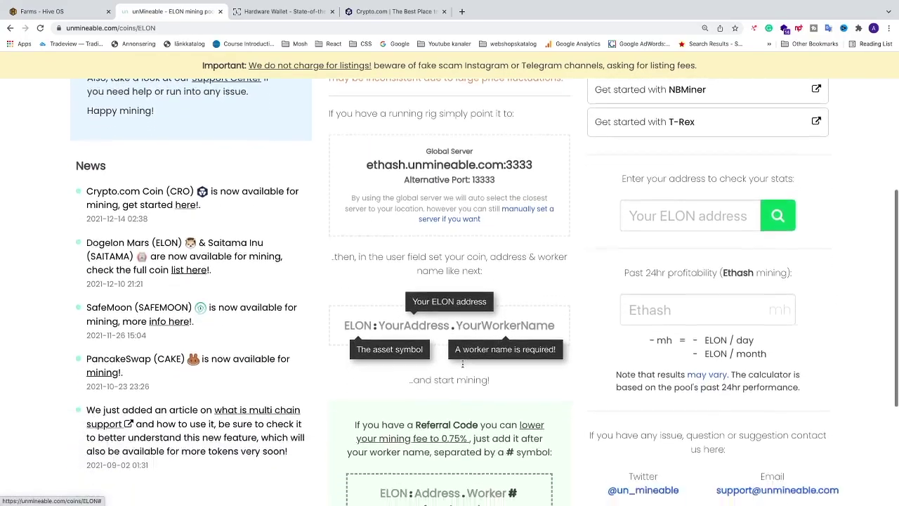
scroll(463, 367, "up", 7)
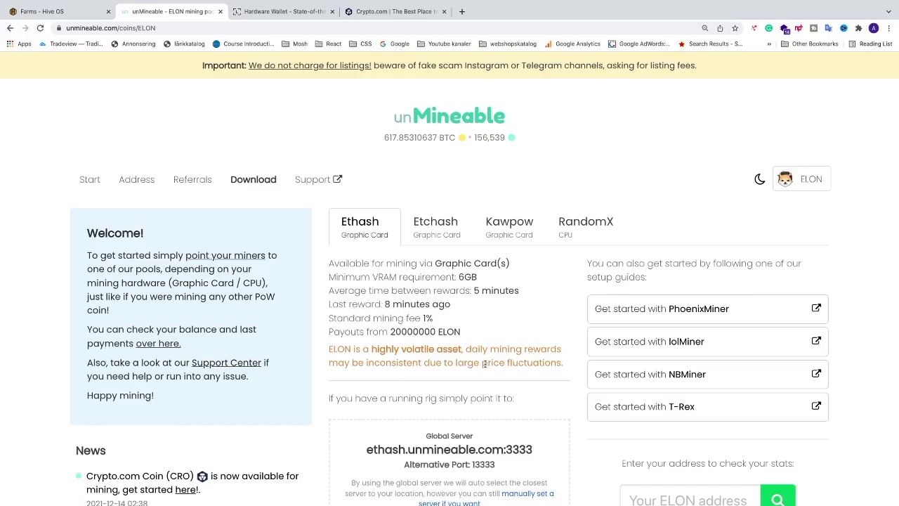
left_click(63, 12)
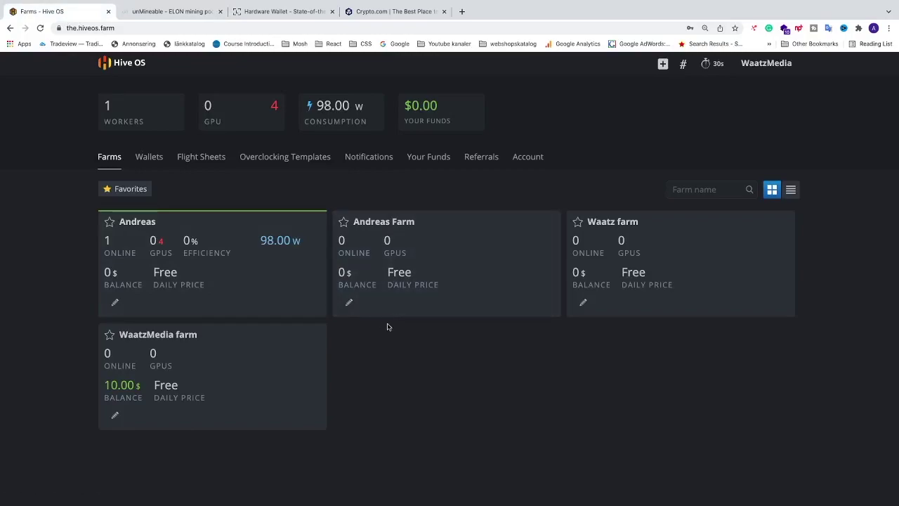
left_click(377, 13)
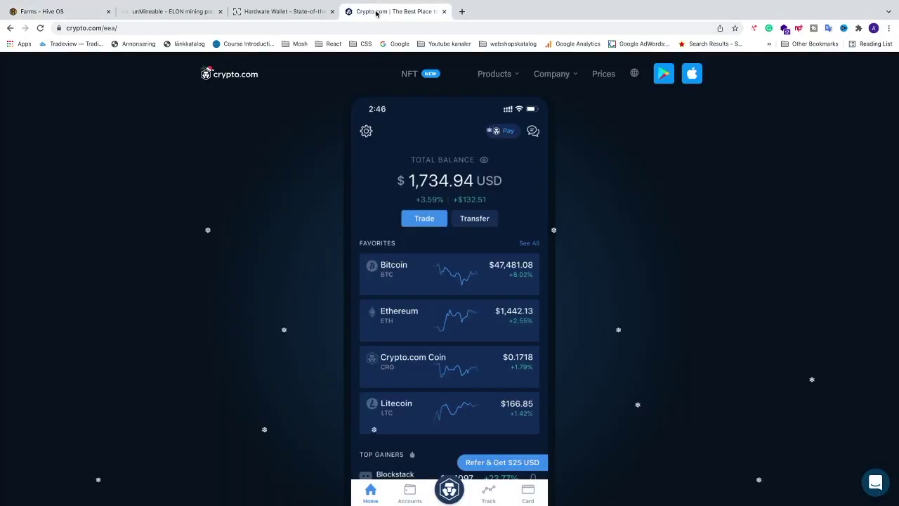
left_click(274, 12)
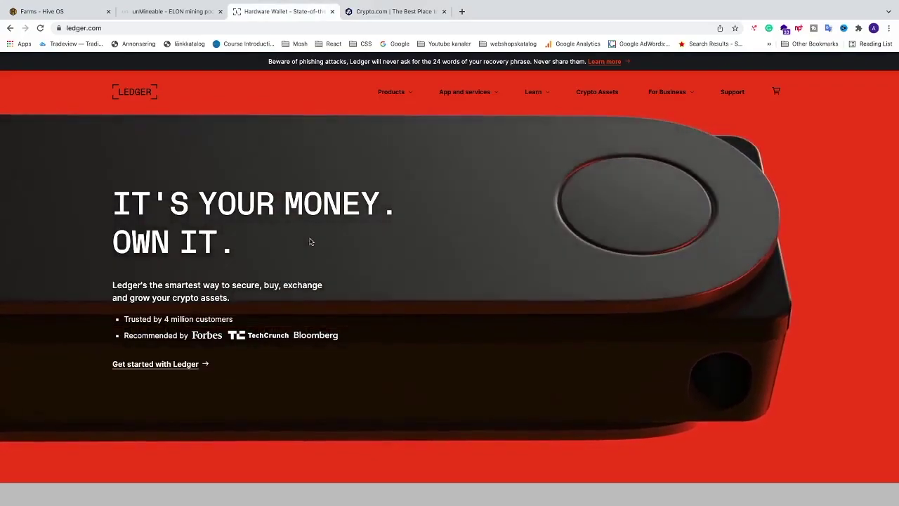
left_click(379, 11)
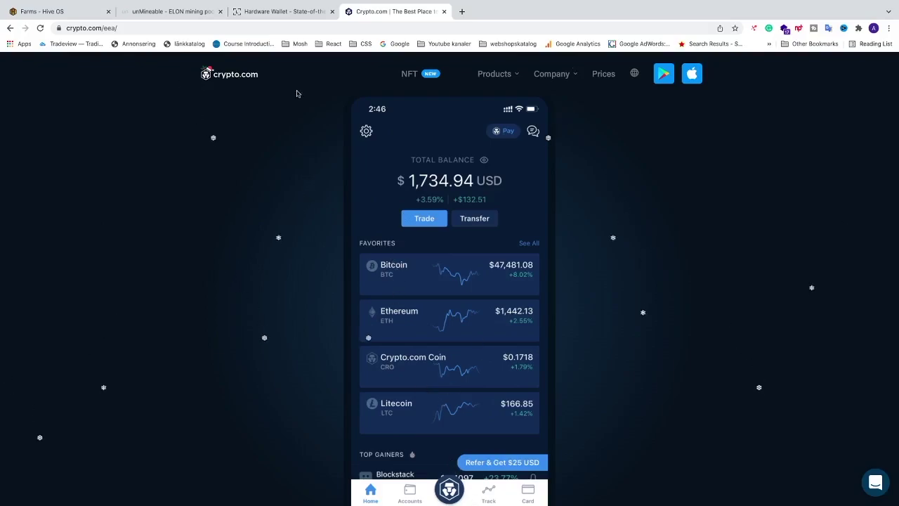
left_click(265, 17)
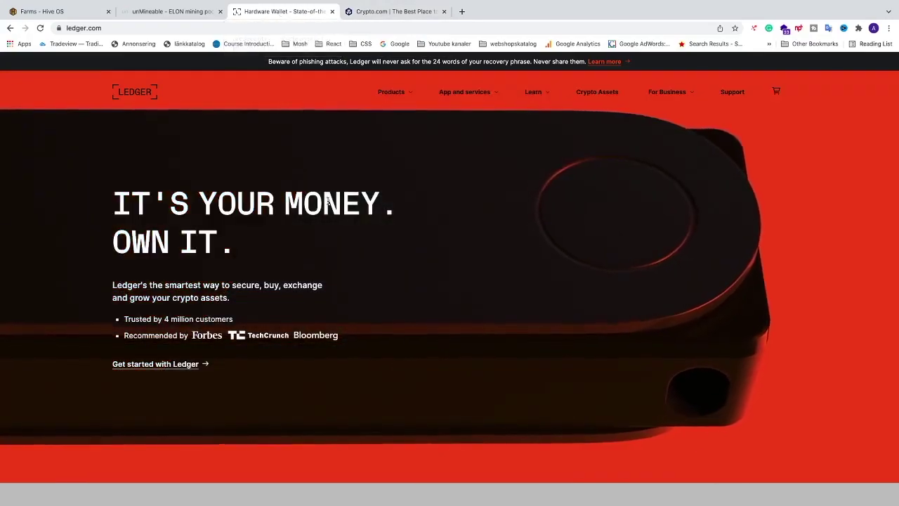
left_click(375, 13)
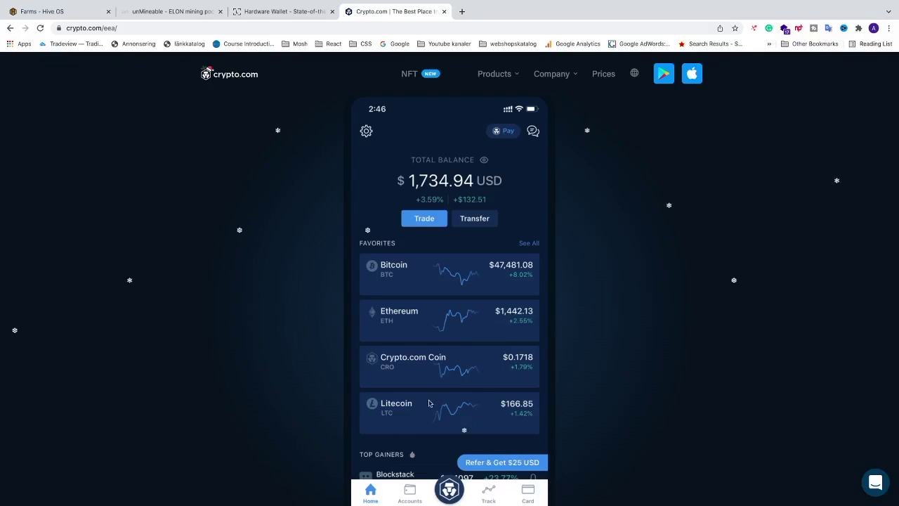
left_click(284, 13)
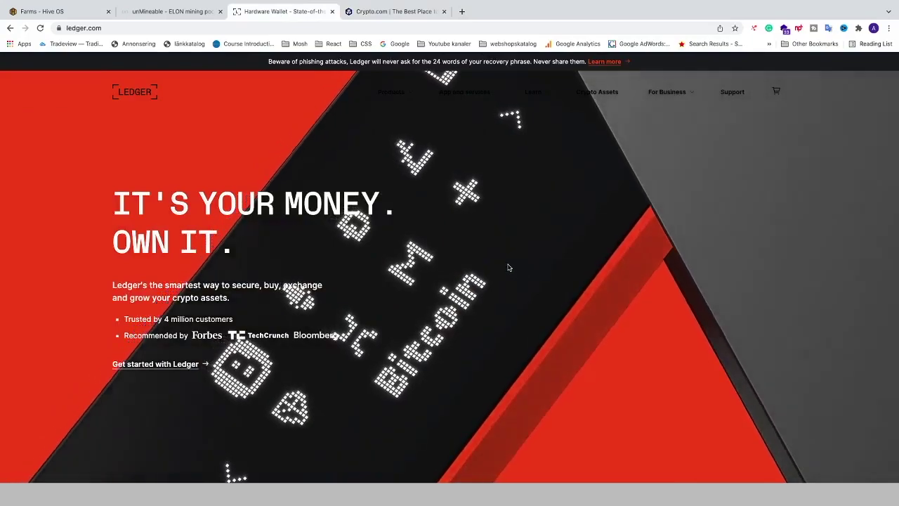
left_click(397, 11)
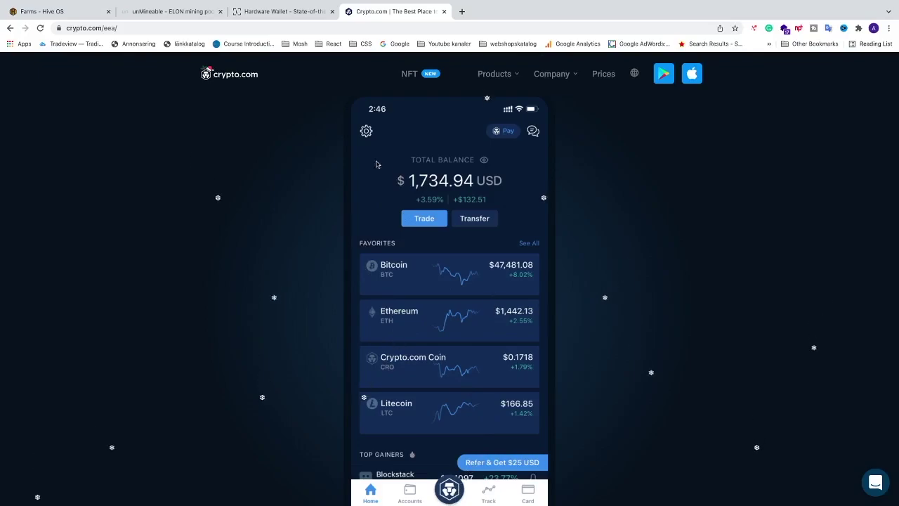
left_click(271, 14)
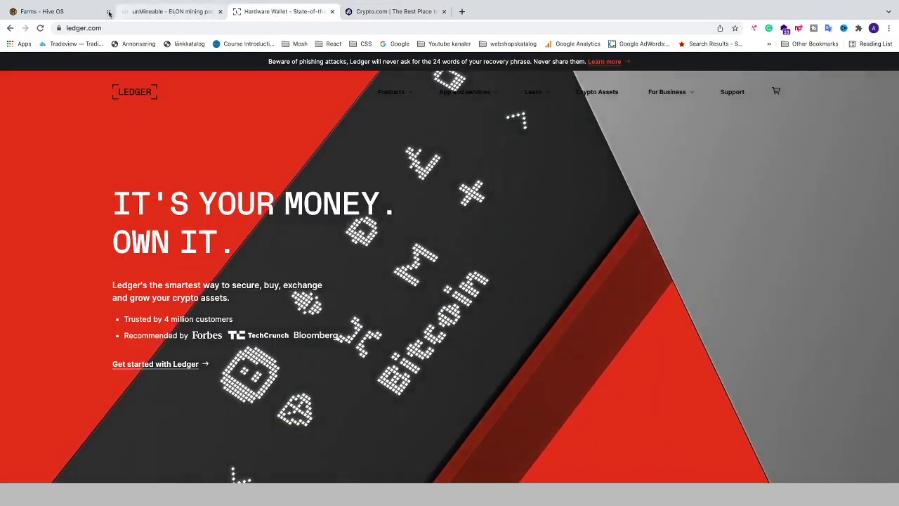
left_click(51, 13)
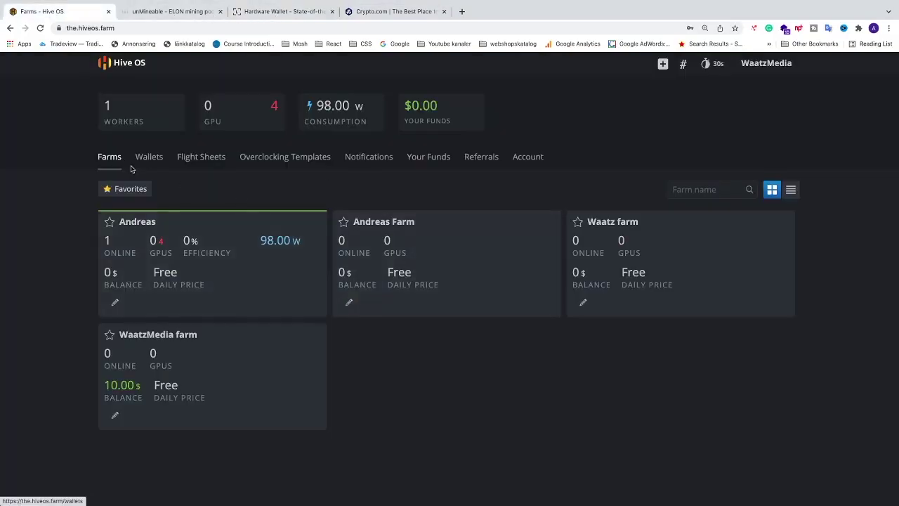
Add a new wallet in Hive OS and create 'Dogelon Mars' as its coin.
key("super+equal")
key("super+equal")
key("super+equal")
key("super+equal")
key("super+equal")
key("super+equal")
key("super+equal")
left_click(448, 285)
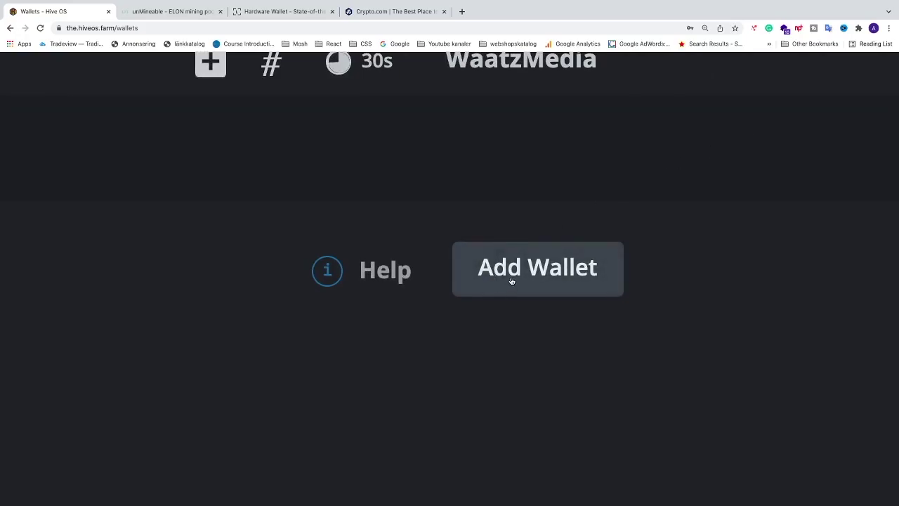
left_click(520, 277)
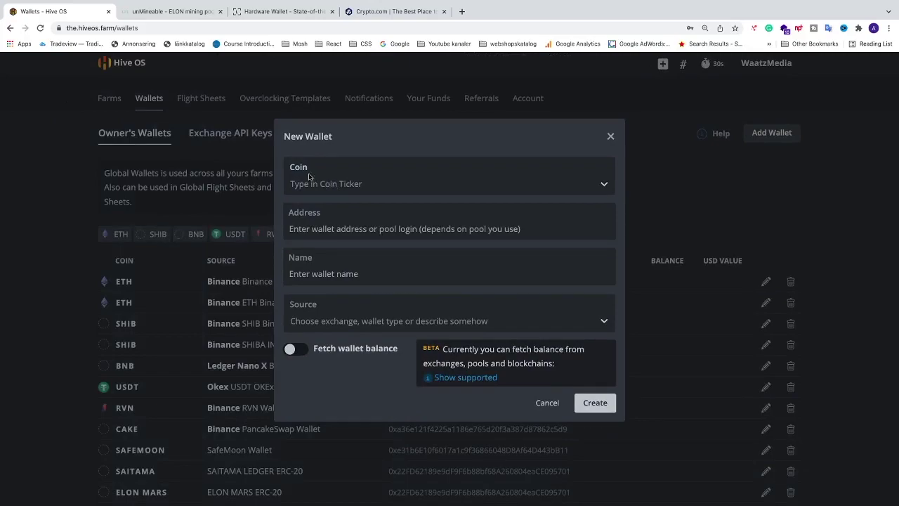
left_click(331, 184)
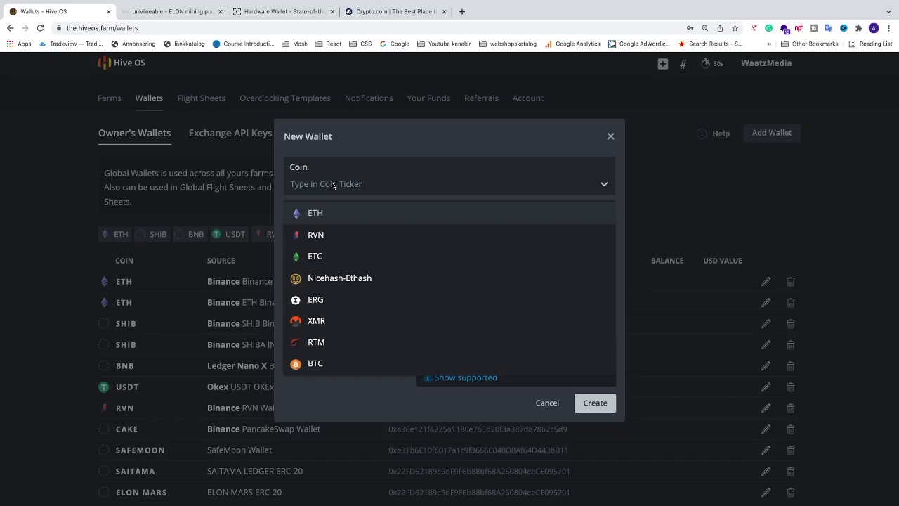
type("Dogel")
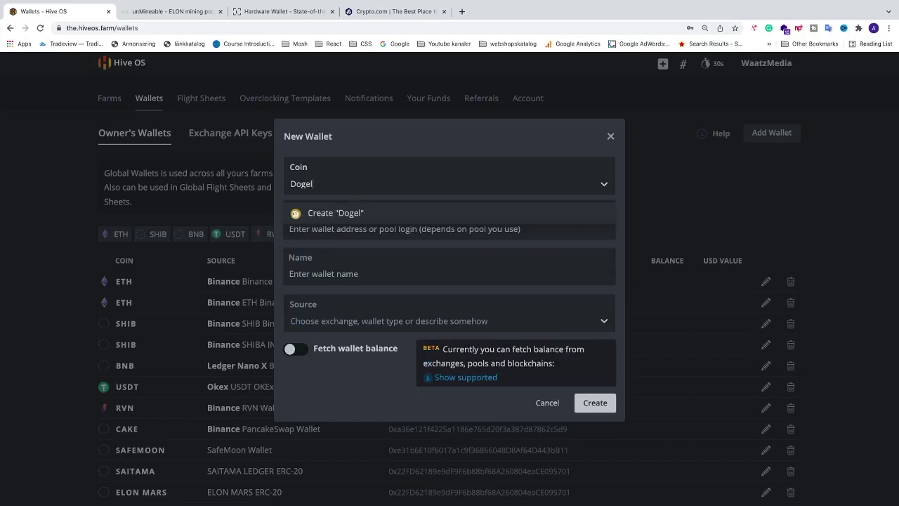
type("on Mars")
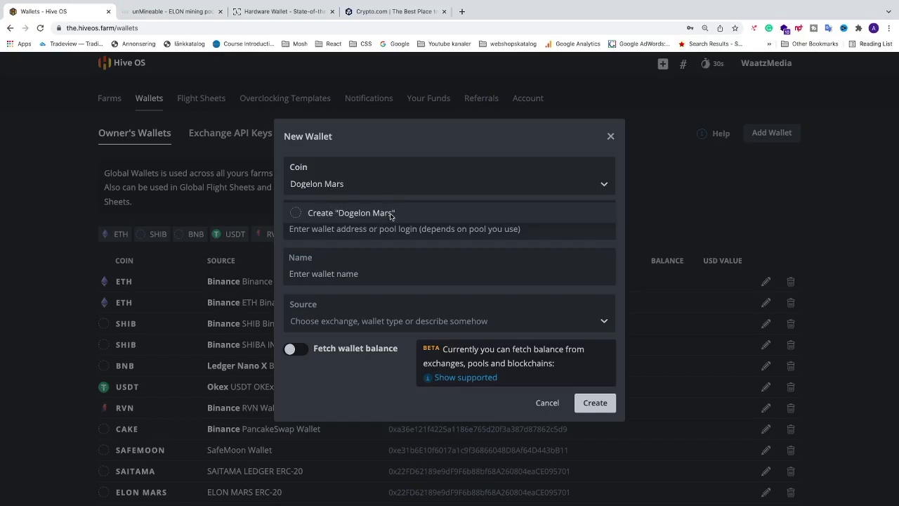
left_click(323, 216)
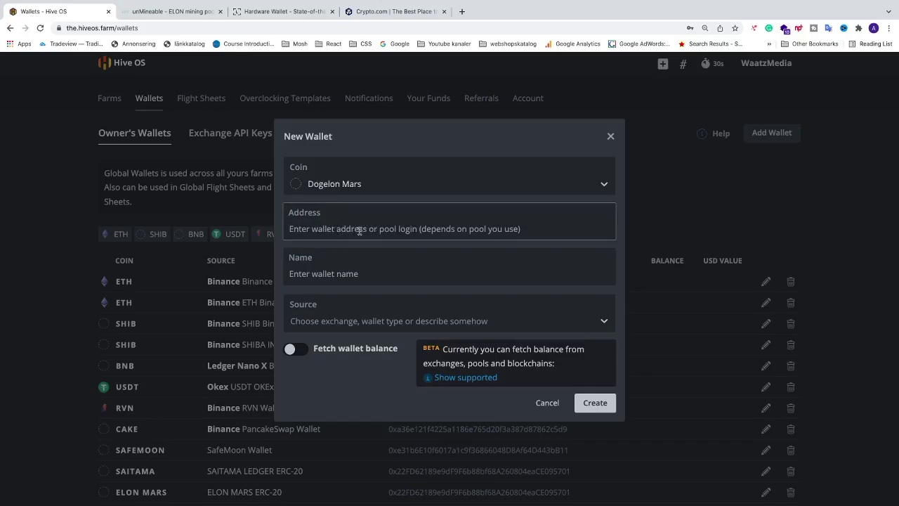
mouse_move(419, 503)
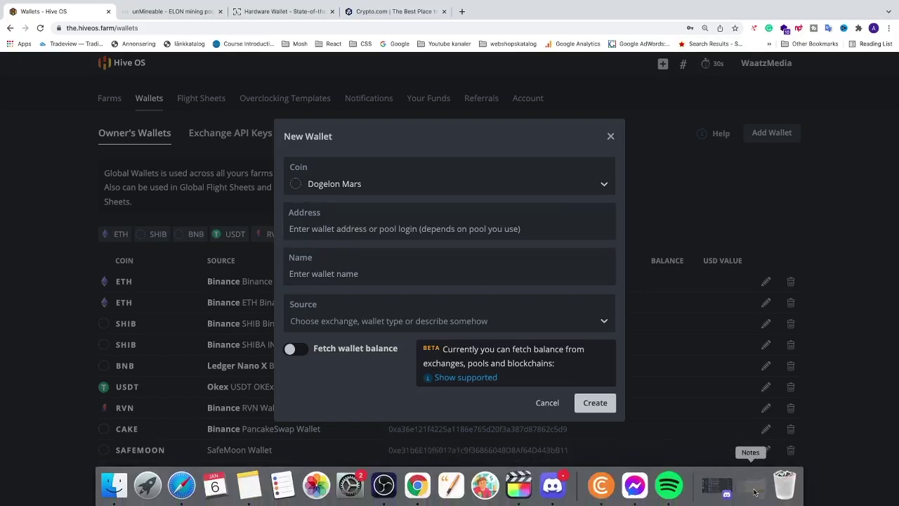
left_click(751, 485)
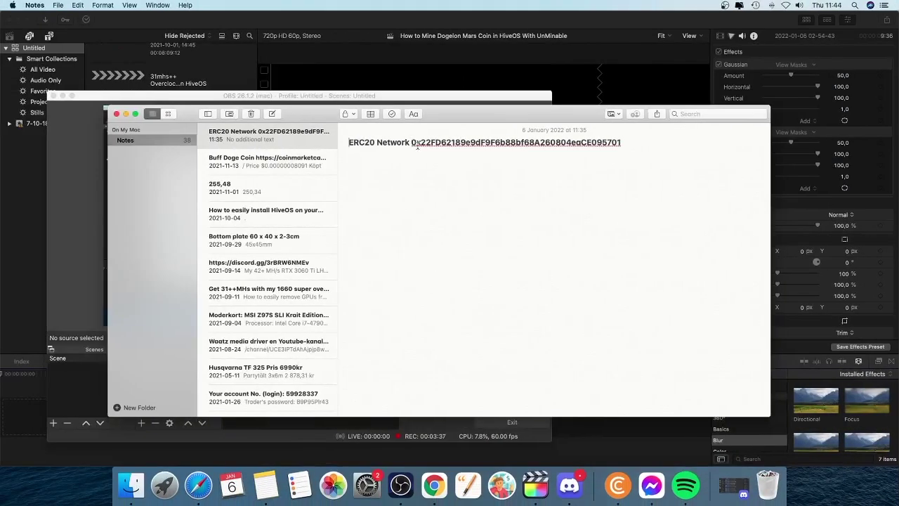
left_click_drag(410, 142, 568, 143)
left_click(411, 143)
left_click_drag(412, 142, 628, 144)
right_click(583, 143)
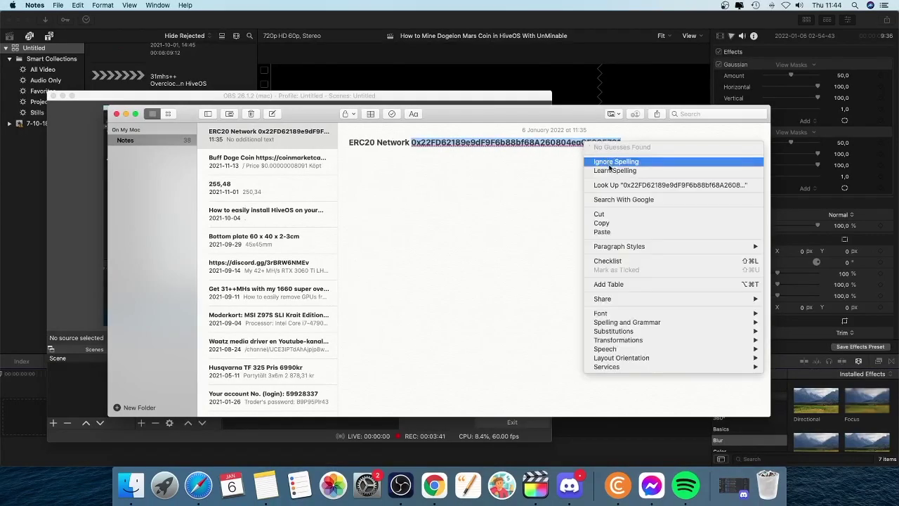
left_click(604, 222)
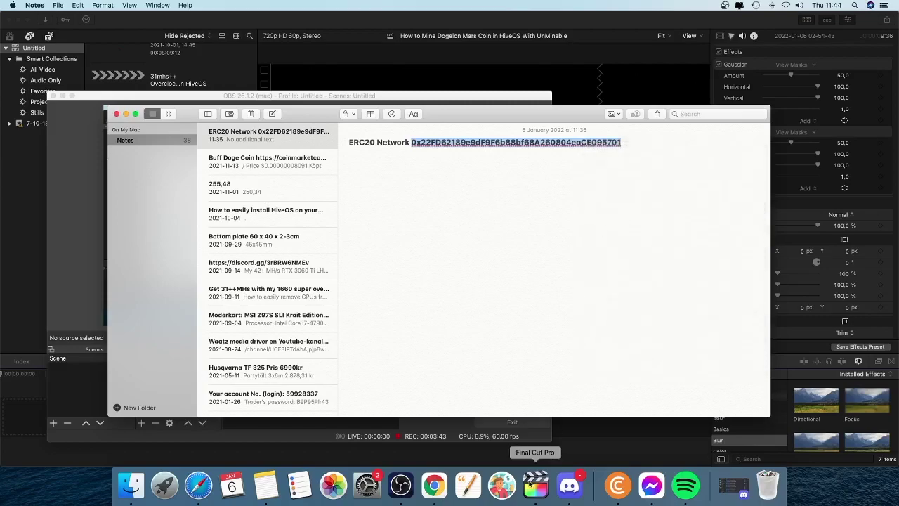
left_click(434, 485)
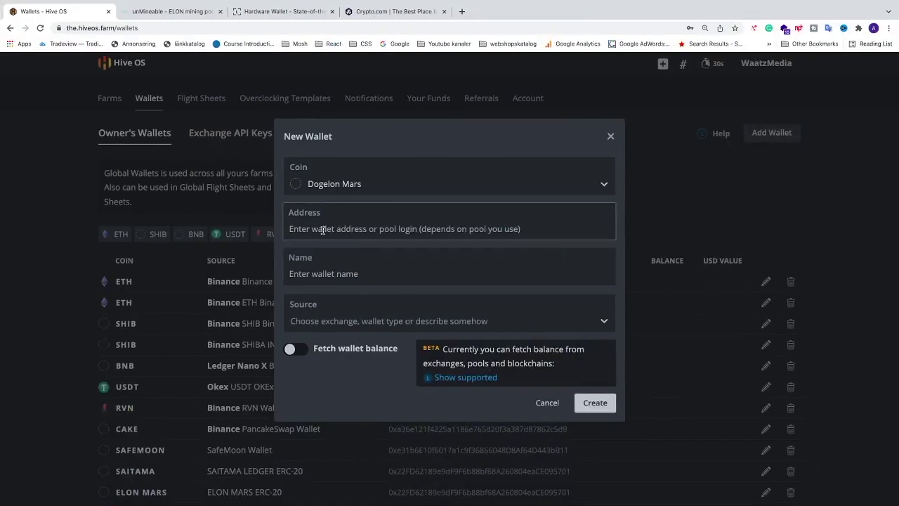
Paste the copied ERC20 address, name the wallet 'Dogelon Mars Wallet', and create it.
left_click(323, 229)
key("ctrl+v")
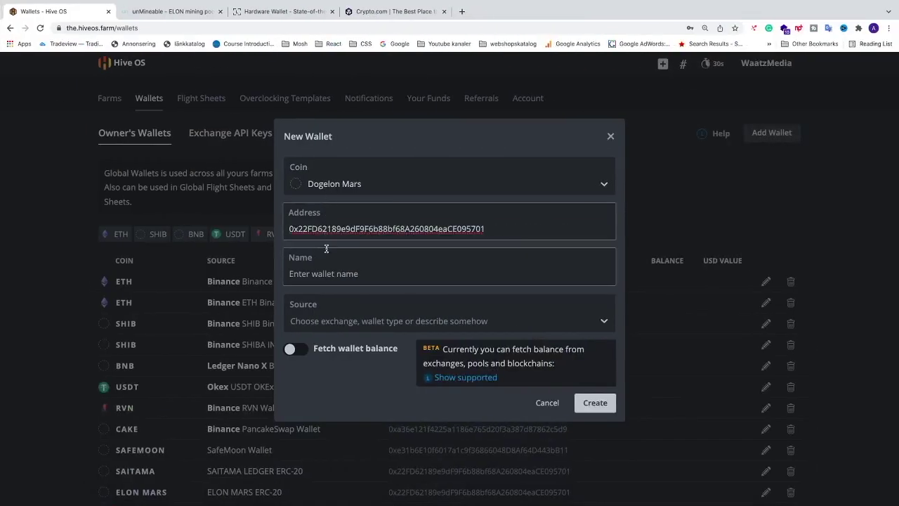
left_click(319, 275)
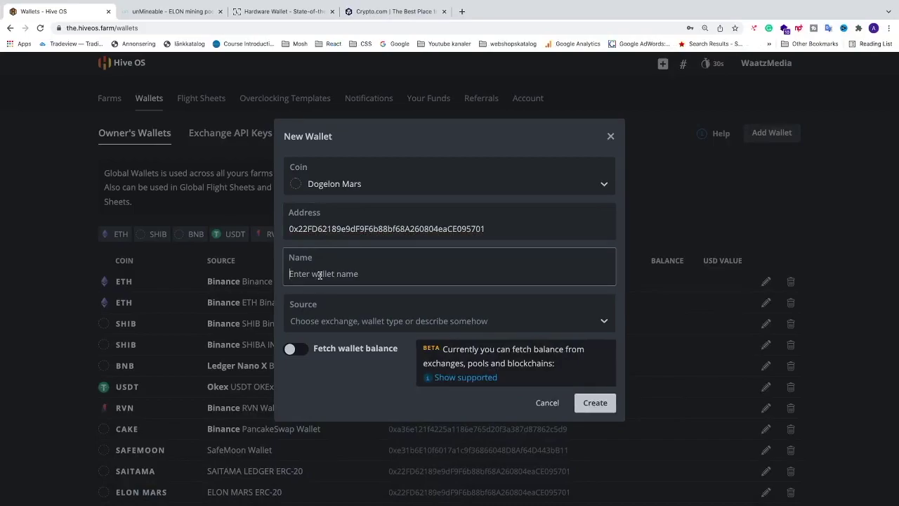
type("Dogelon Mars Wallet")
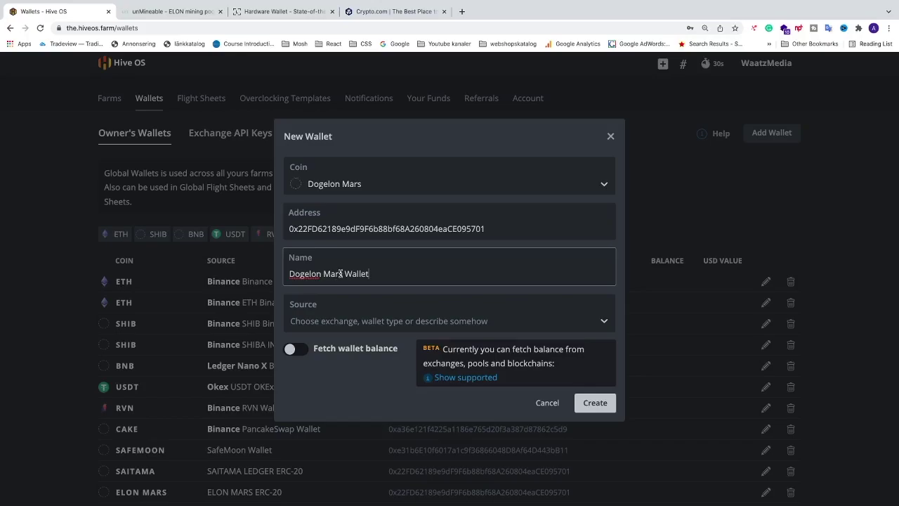
left_click(595, 403)
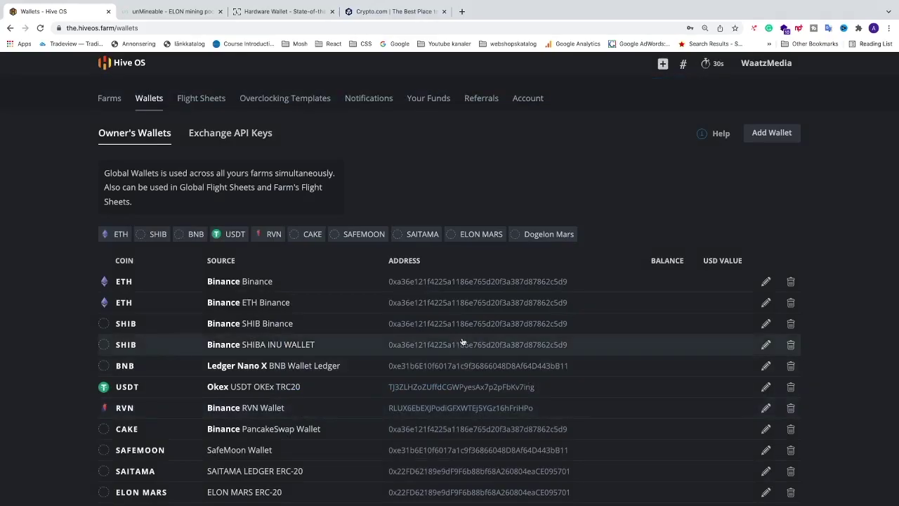
Go from the Andreas farm's worker Sun flight sheet settings to the Flight Sheets page.
left_click(125, 63)
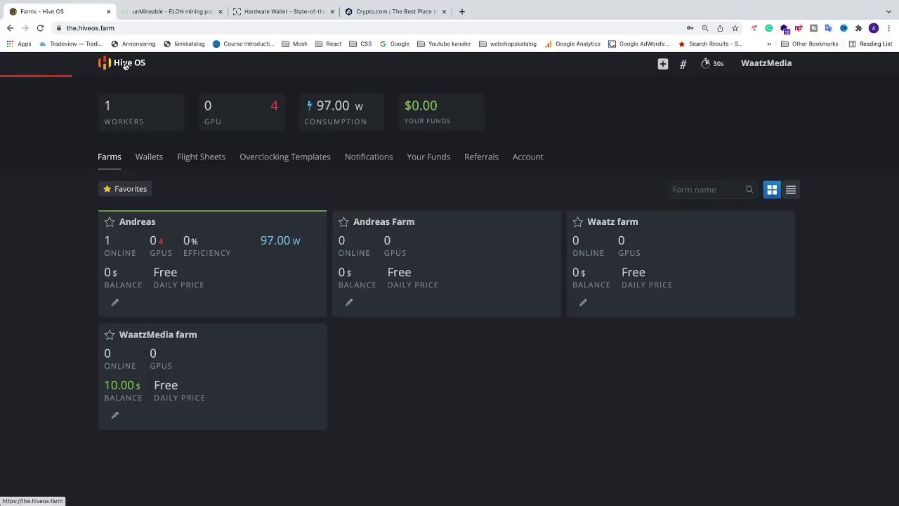
left_click(224, 271)
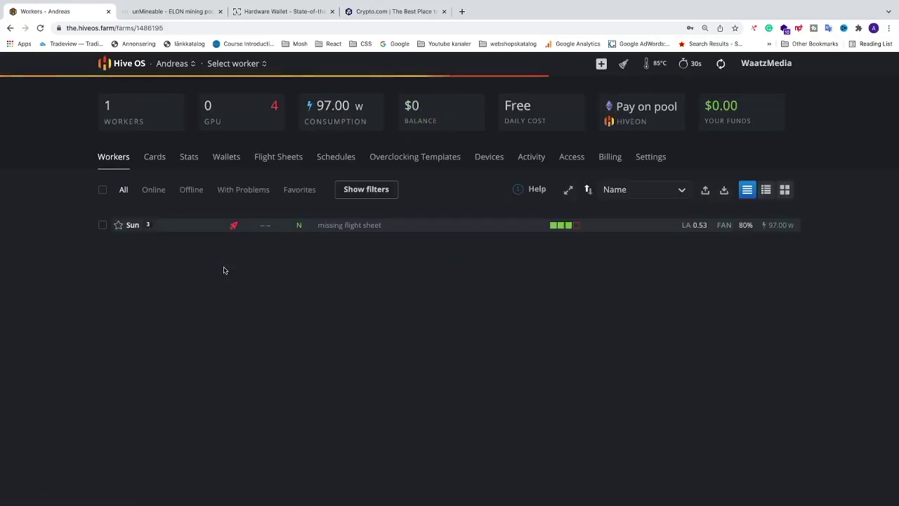
left_click(131, 227)
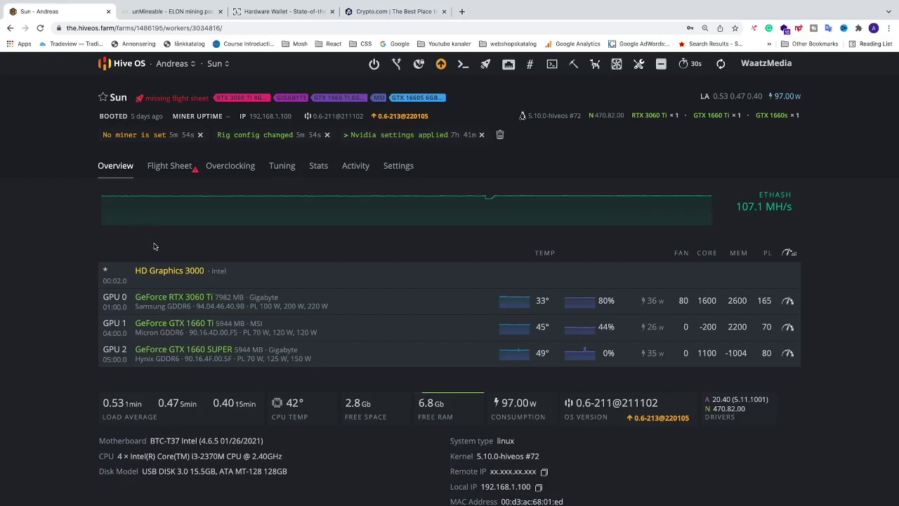
scroll(171, 159, "up", 5)
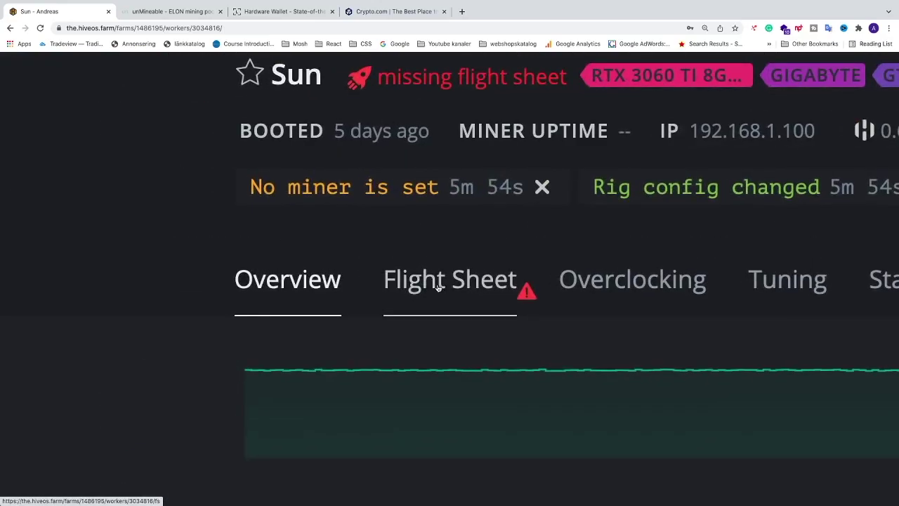
left_click(437, 287)
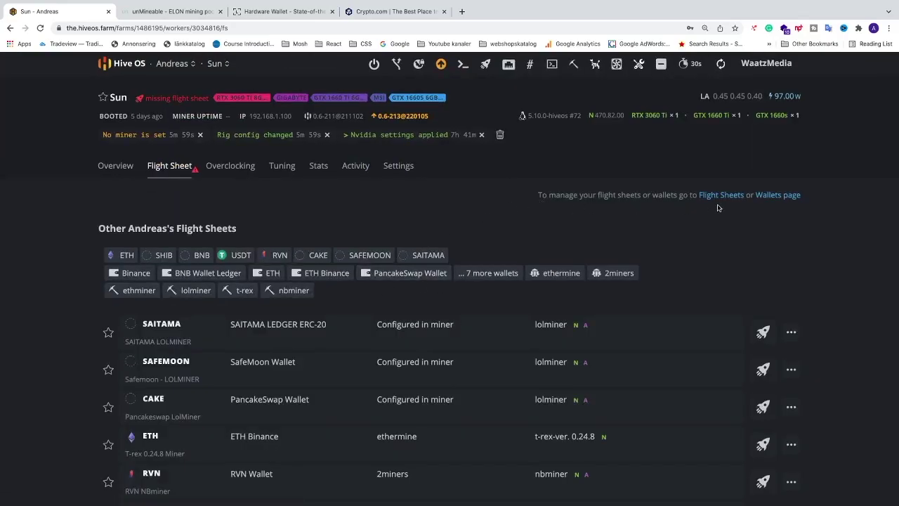
scroll(718, 208, "up", 3)
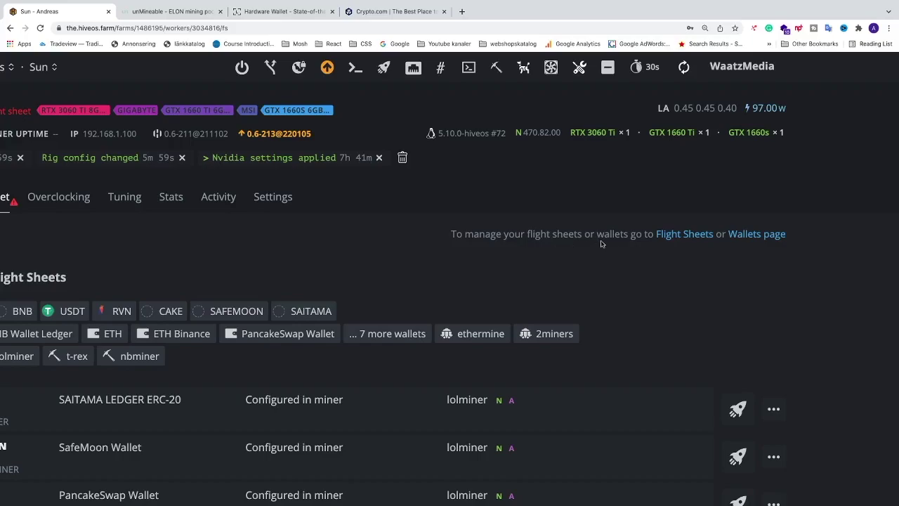
left_click(682, 235)
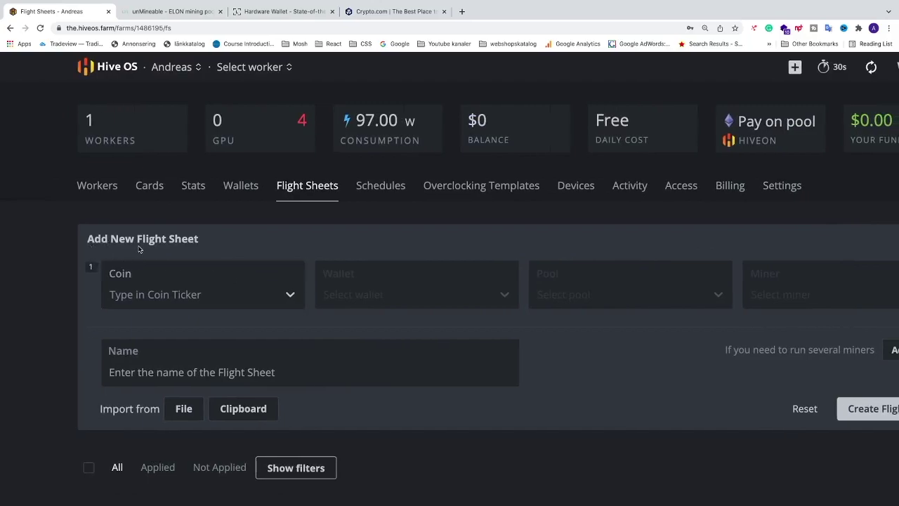
Set the flight sheet to coin Dogelon Mars, wallet Dogelon Mars Wallet, pool Configure in miner.
scroll(158, 249, "right", 1)
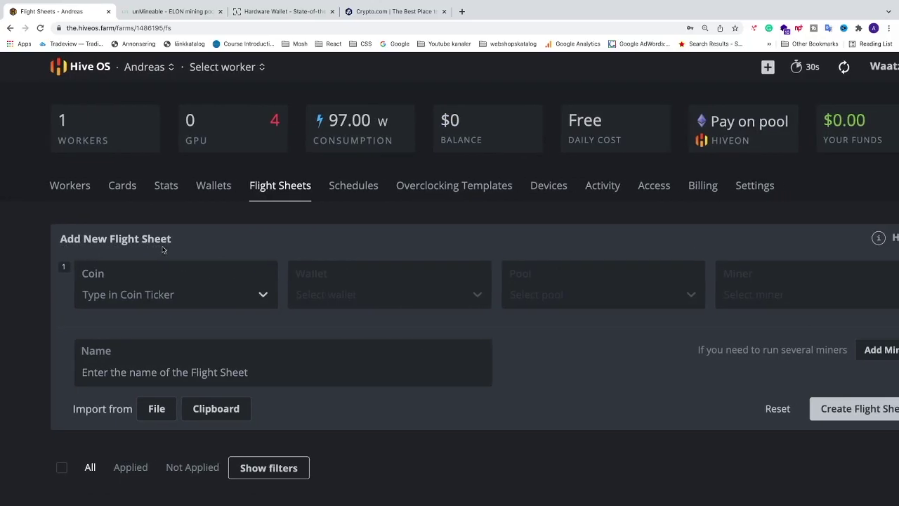
left_click(263, 295)
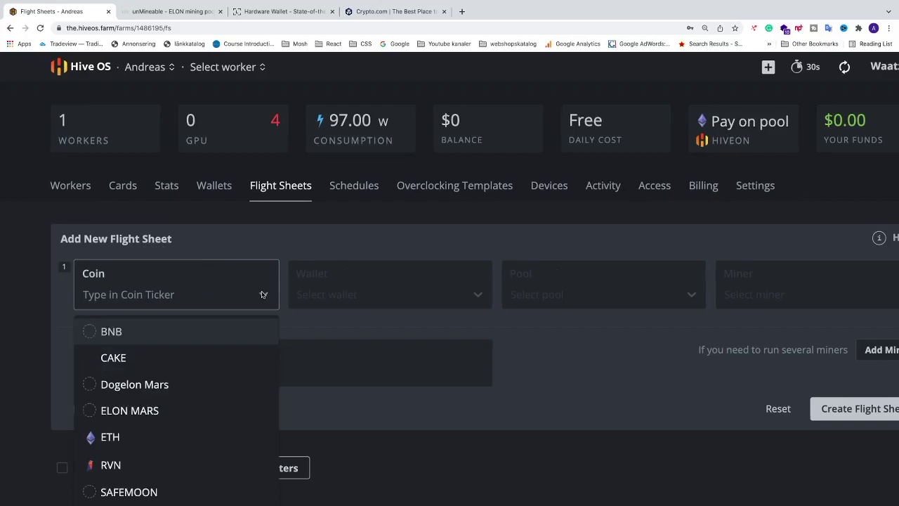
left_click(141, 386)
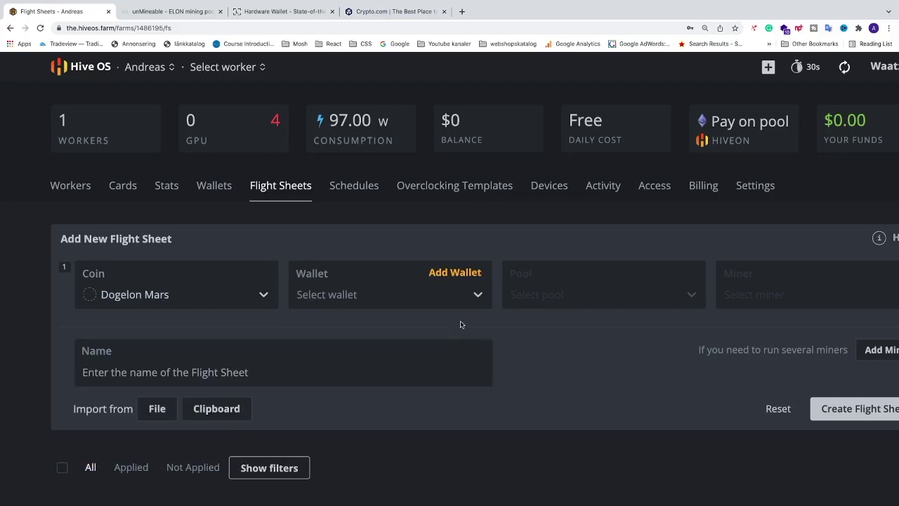
left_click(476, 298)
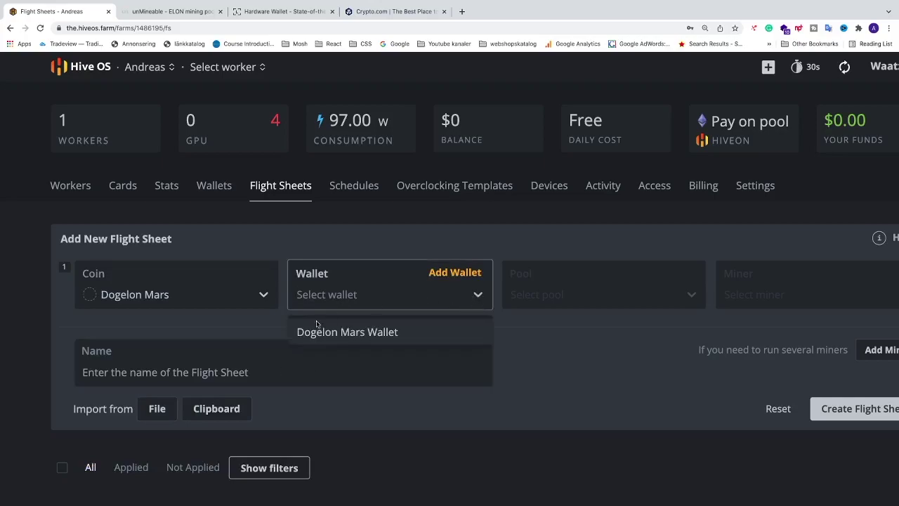
left_click(349, 334)
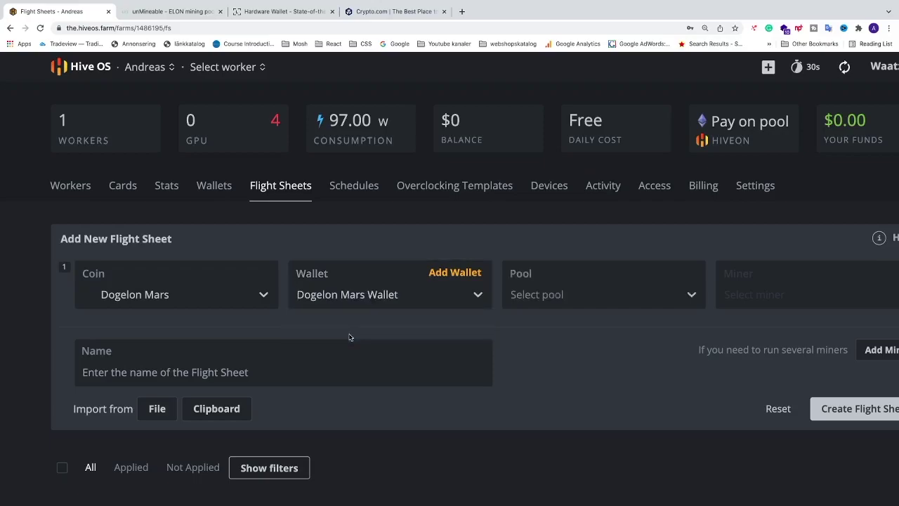
scroll(492, 316, "right", 5)
left_click(515, 296)
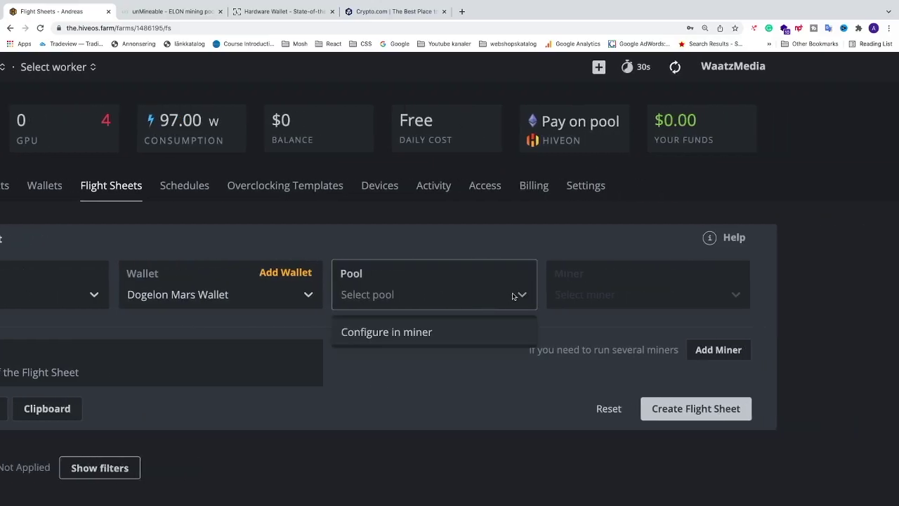
left_click(375, 332)
Browse the miner list without choosing, then check the unMineable ELON setup guides.
scroll(394, 335, "right", 1)
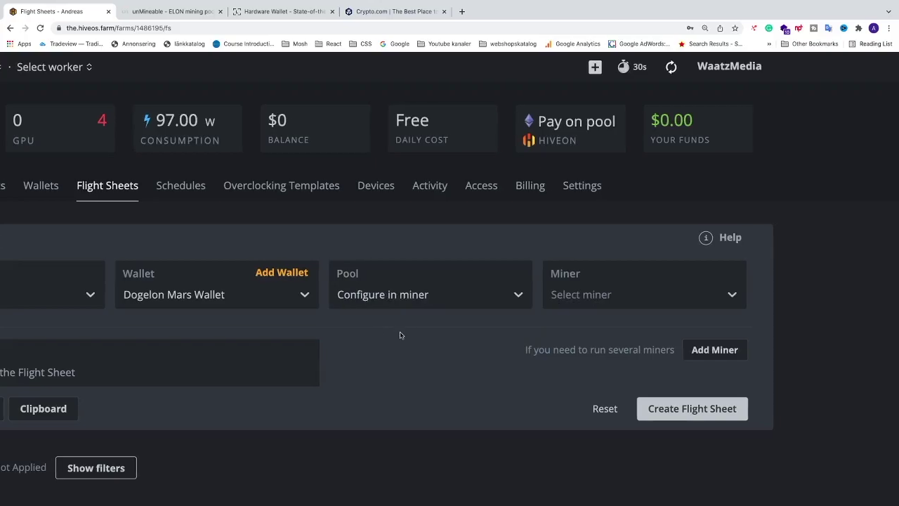
left_click(734, 295)
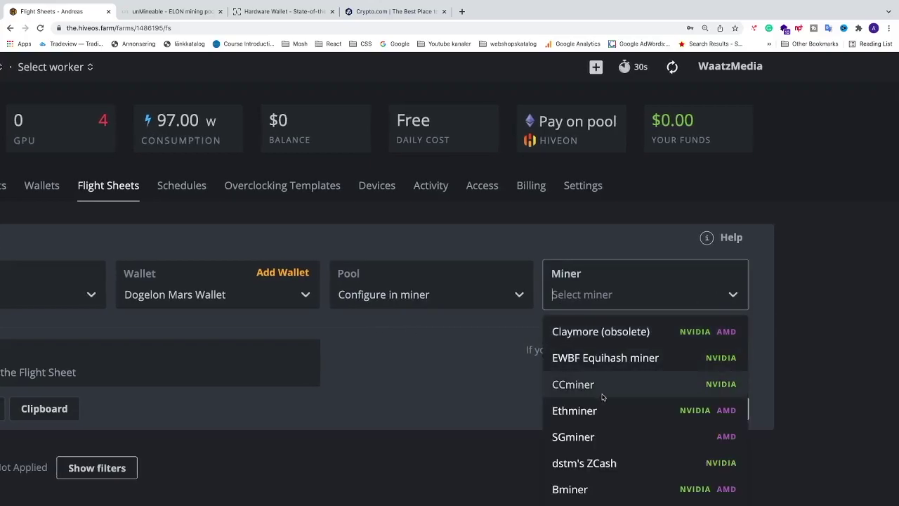
scroll(612, 416, "down", 1)
left_click(767, 343)
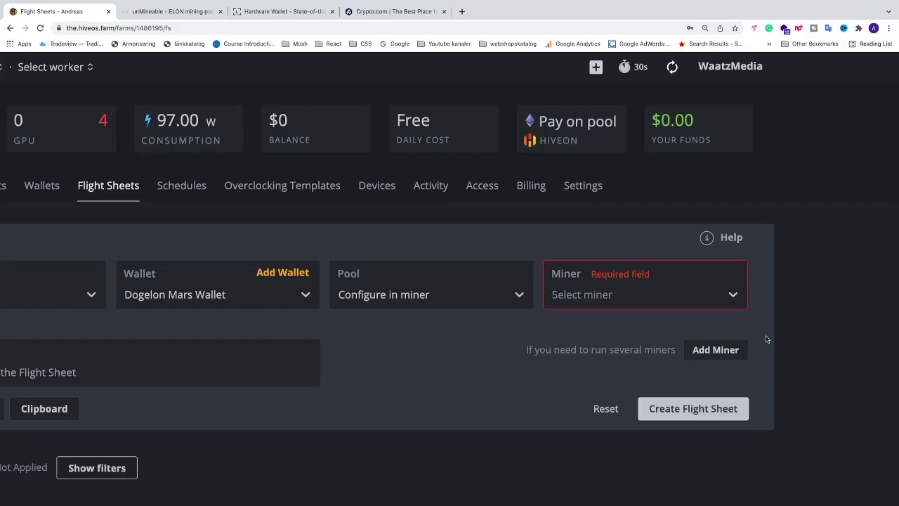
left_click(160, 13)
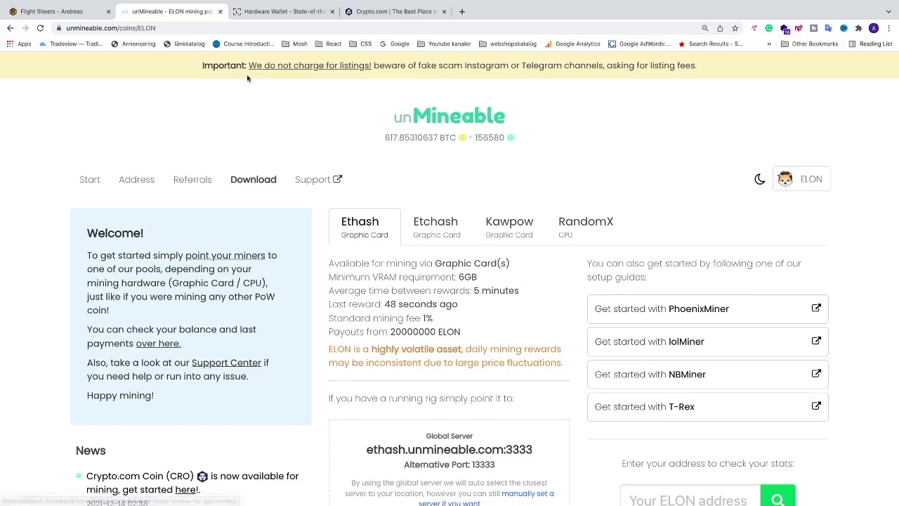
Back in the Dogelon Mars flight sheet, pick T-Rex Miner from the Miner list.
left_click(43, 11)
left_click(719, 298)
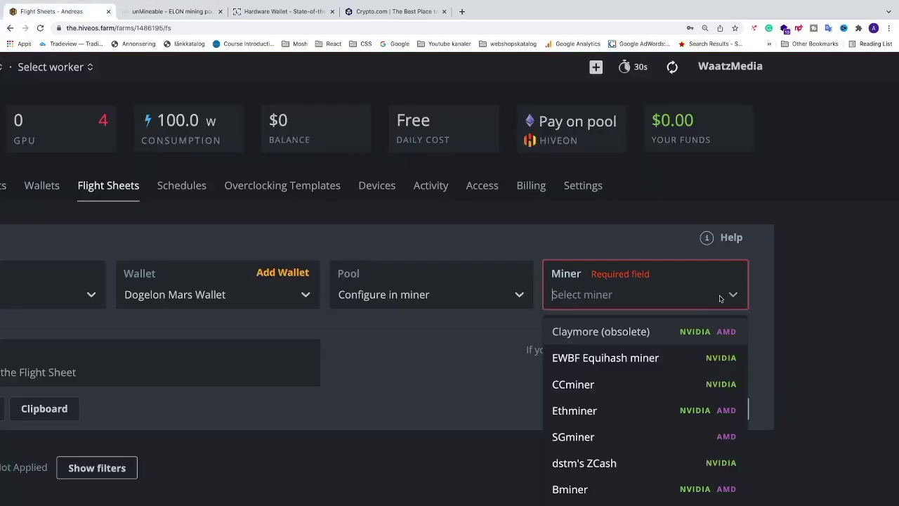
scroll(703, 358, "down", 3)
scroll(658, 365, "down", 5)
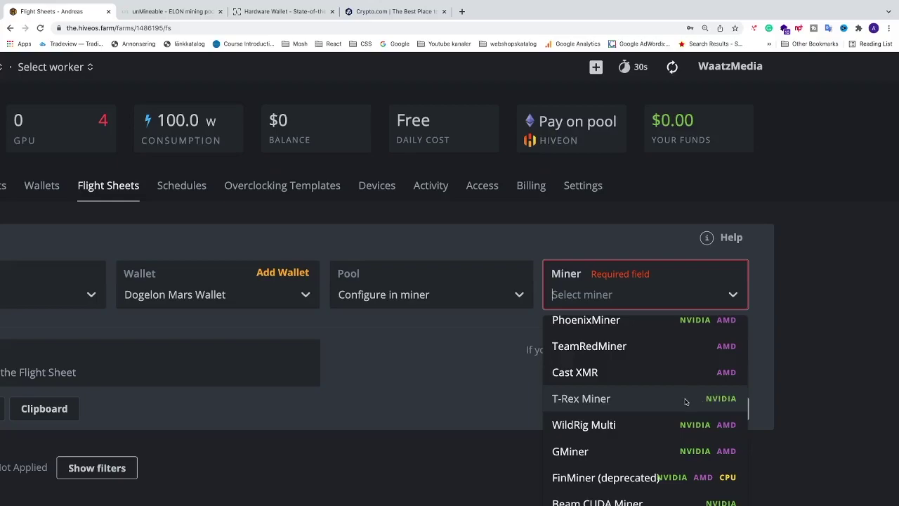
scroll(686, 403, "up", 1)
scroll(672, 387, "up", 6)
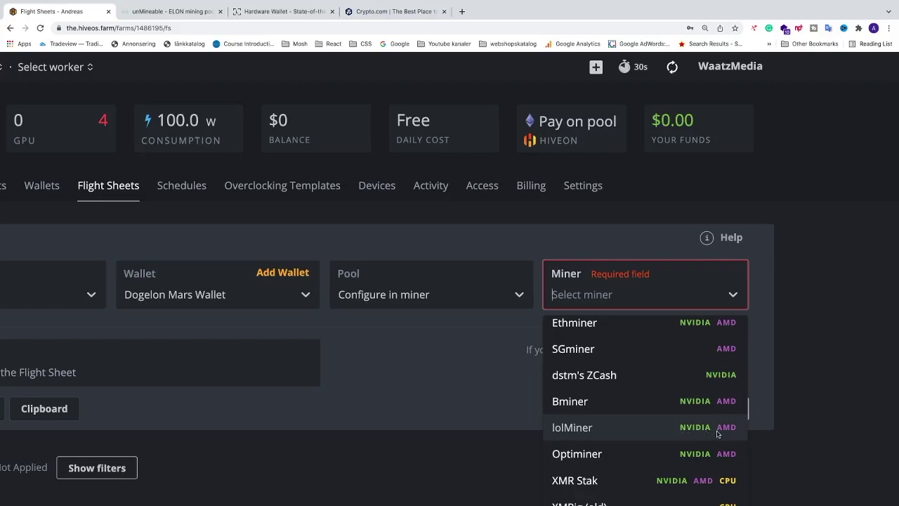
scroll(707, 431, "down", 6)
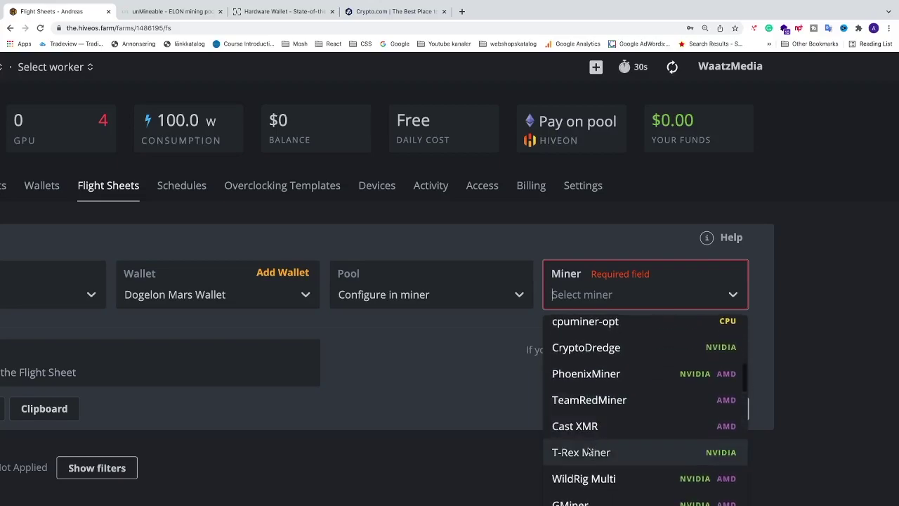
scroll(573, 456, "up", 5)
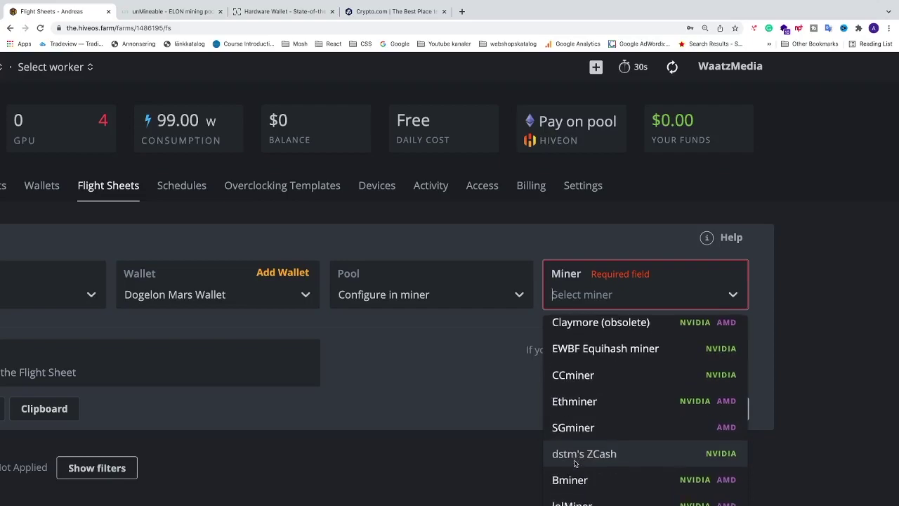
scroll(574, 460, "down", 2)
scroll(575, 462, "down", 4)
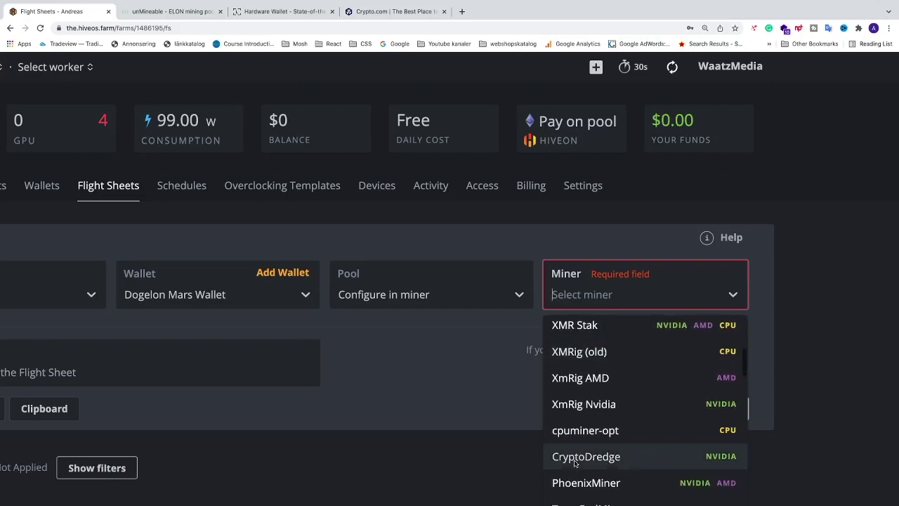
left_click(574, 467)
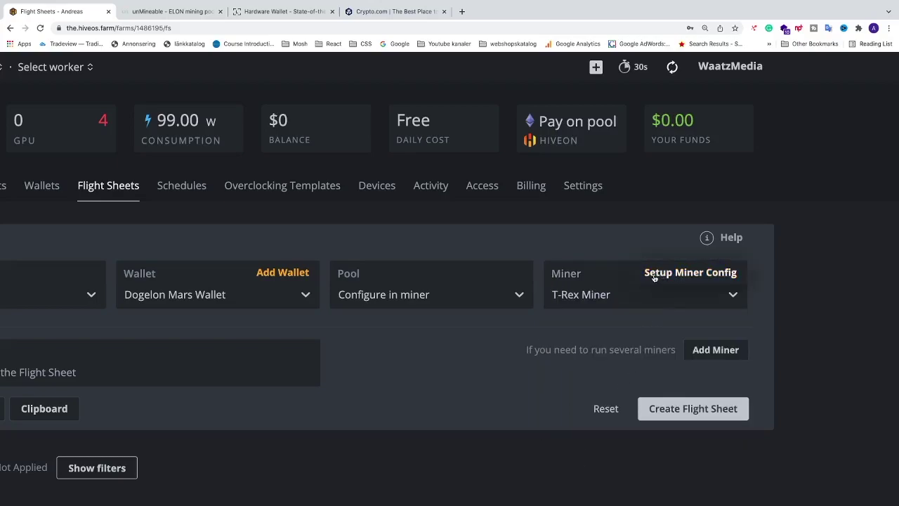
Open the T-Rex Miner configuration and choose ethash as the hash algorithm.
left_click(691, 274)
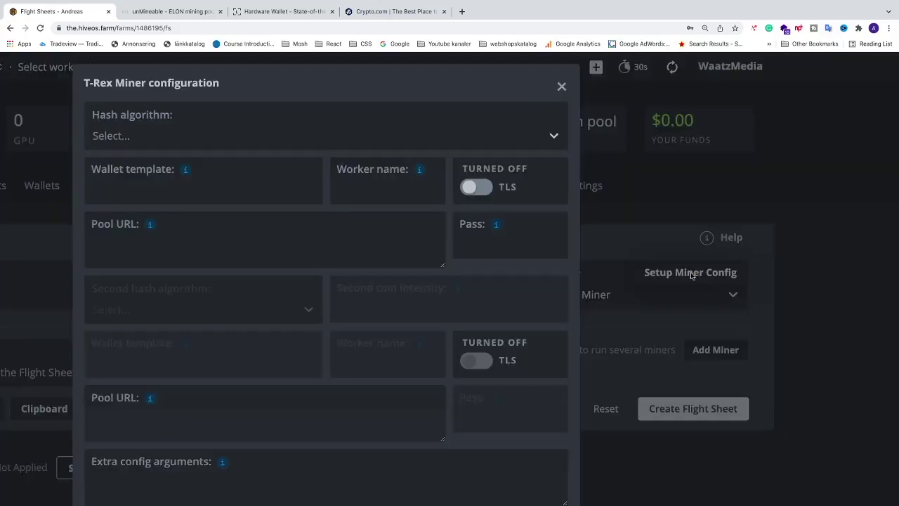
left_click(158, 137)
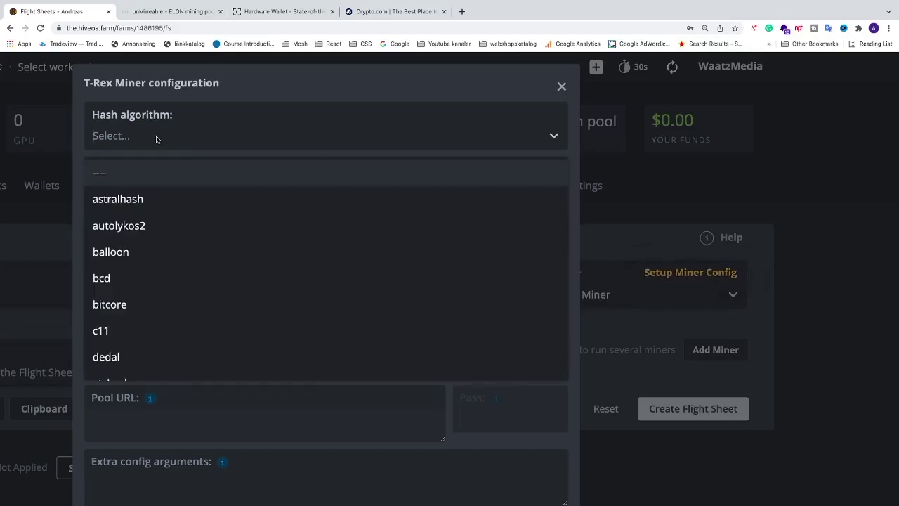
scroll(157, 317, "down", 2)
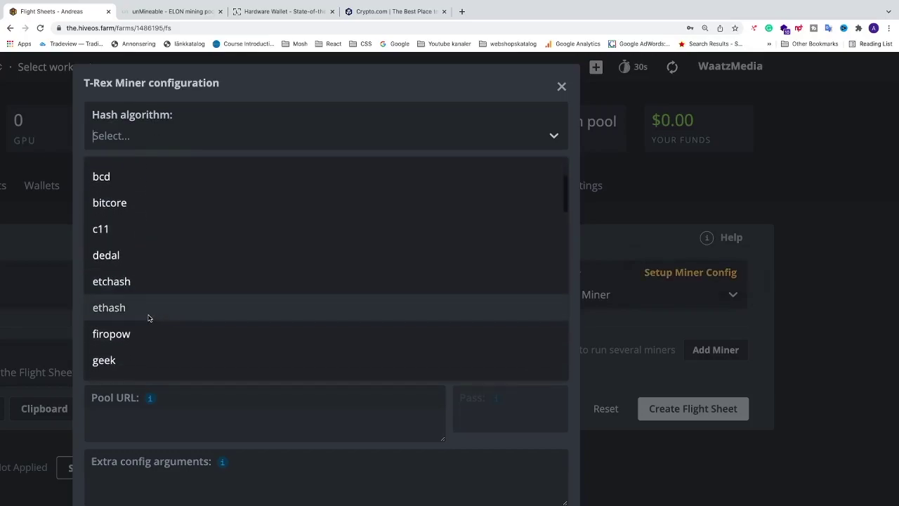
left_click(150, 319)
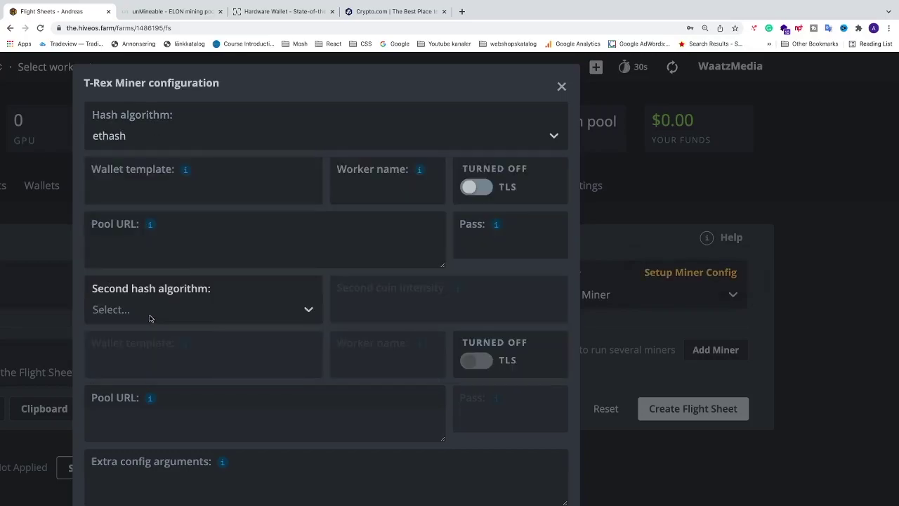
Compare unMineable's Etchash requirements for ELON, then keep ethash in the T-Rex configuration.
left_click(169, 12)
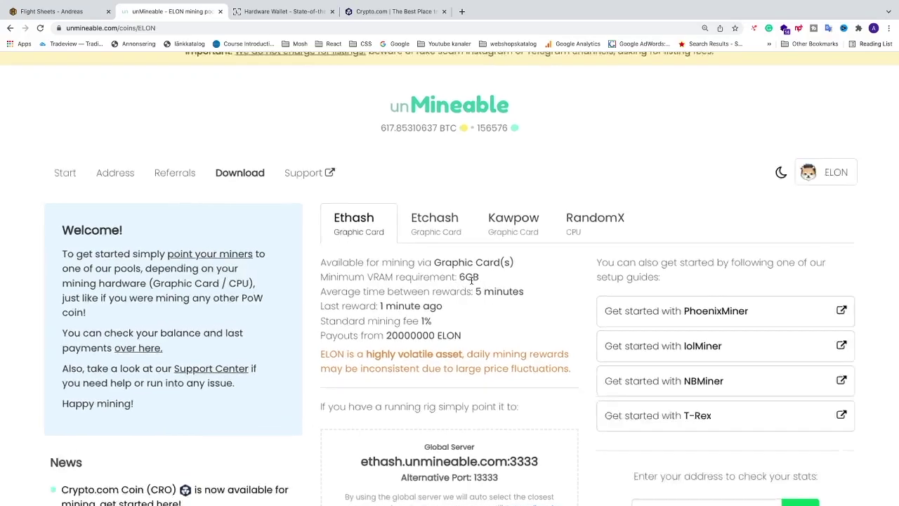
scroll(474, 279, "up", 5)
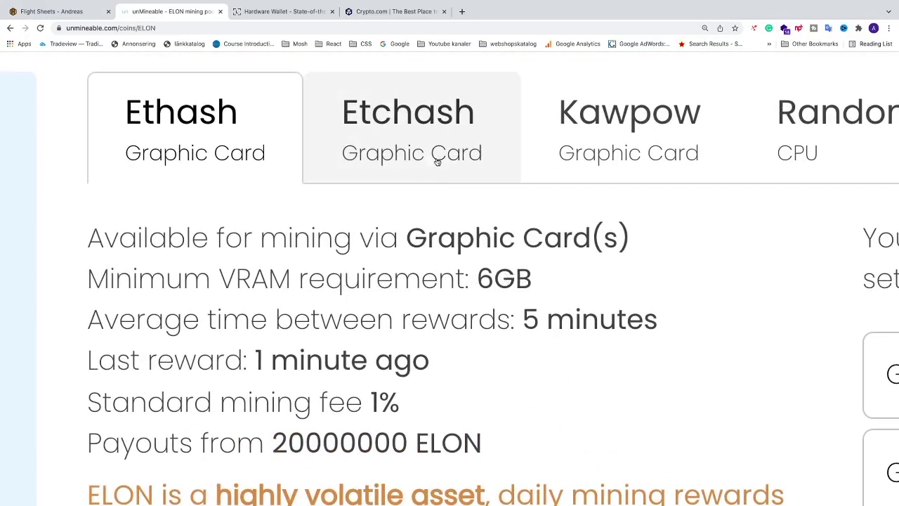
left_click(418, 142)
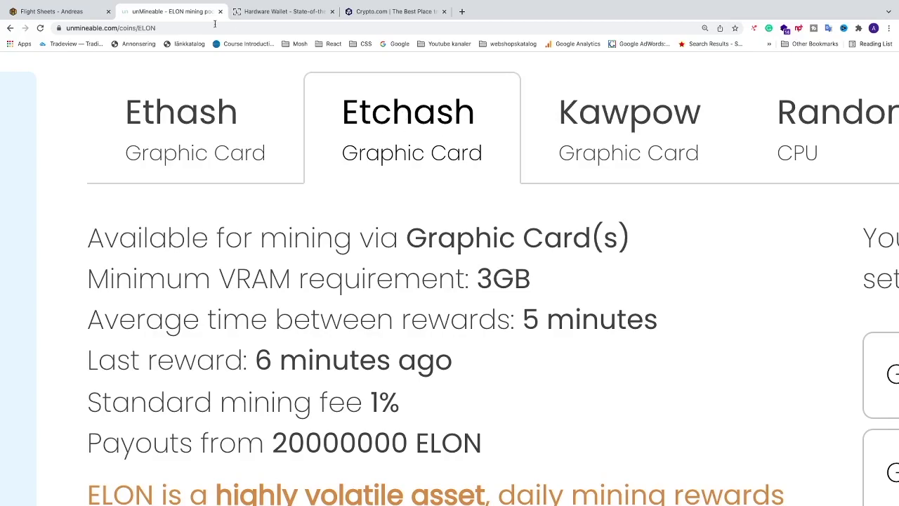
left_click(56, 11)
left_click(191, 140)
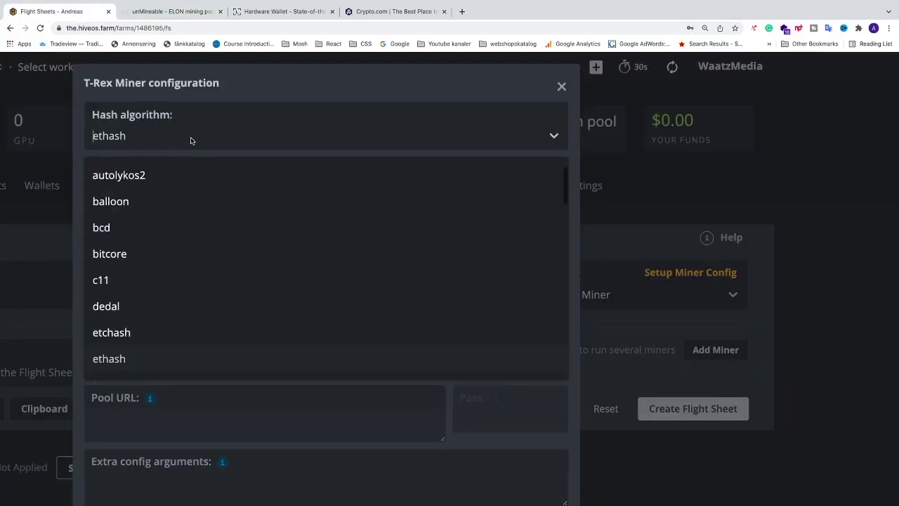
scroll(185, 312, "down", 1)
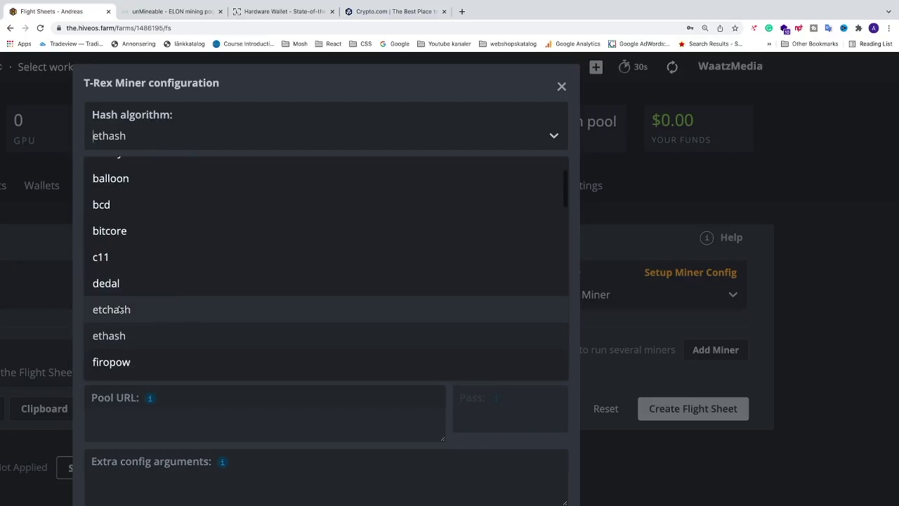
left_click(110, 337)
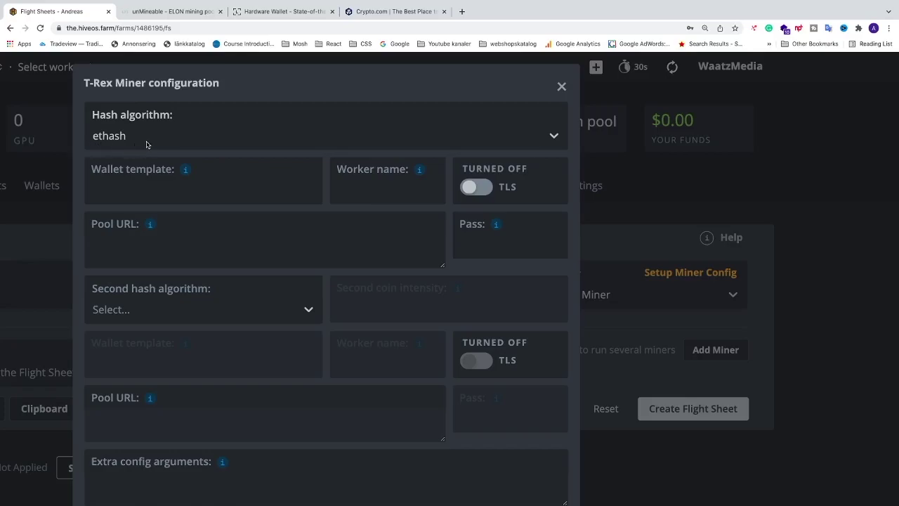
Read unMineable's worker-name and address format on the ELON page.
left_click(168, 13)
key("ctrl+0")
scroll(397, 323, "down", 5)
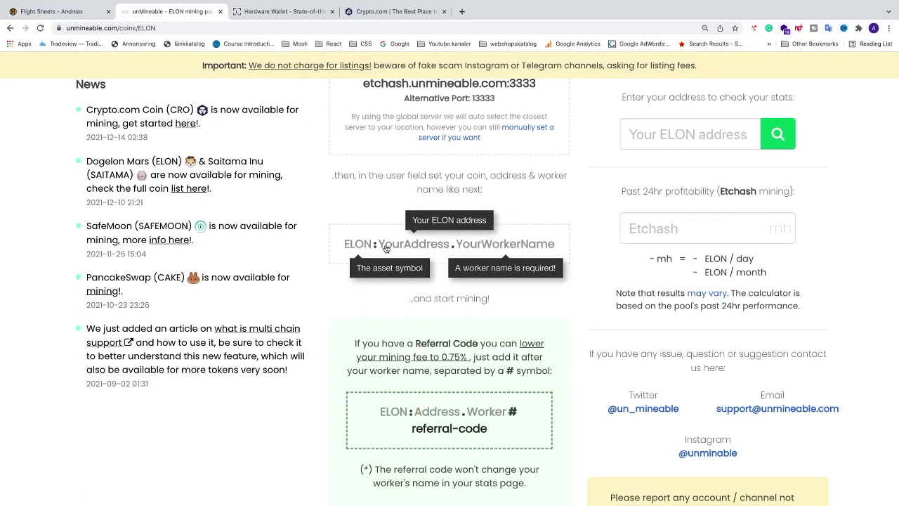
Enter ELON:%WAL% in the T-Rex Miner's Wallet template field.
left_click(73, 19)
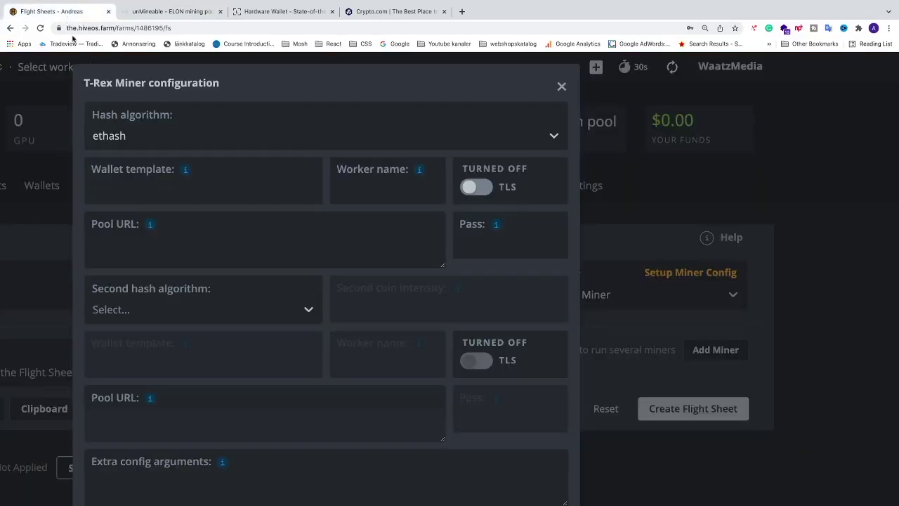
left_click(144, 175)
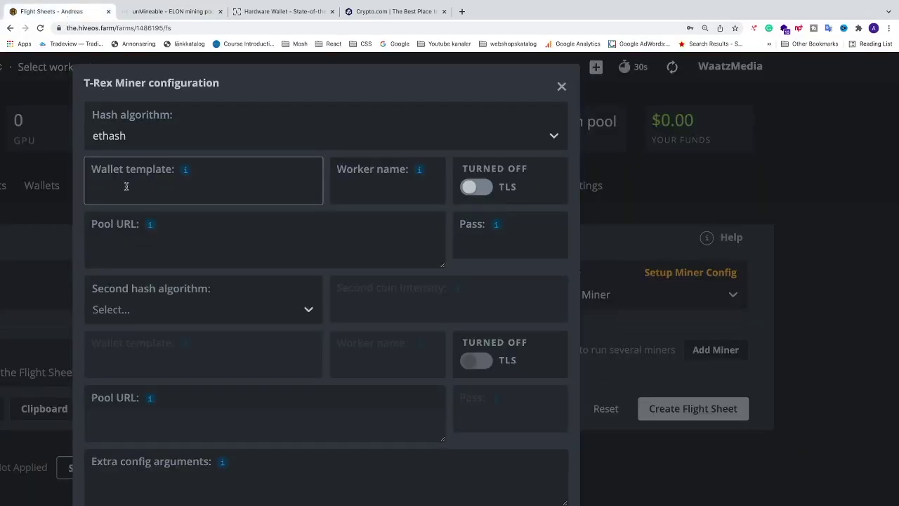
type("ELON:")
mouse_move(186, 170)
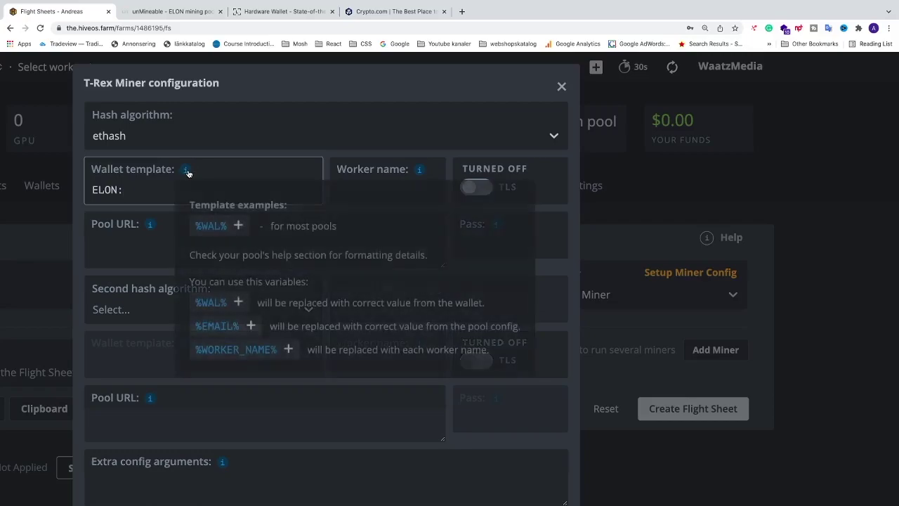
left_click(221, 303)
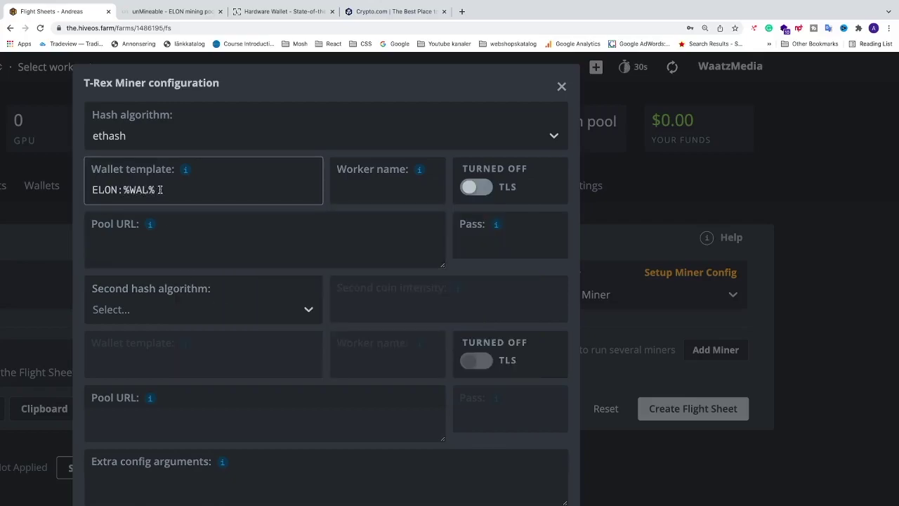
Review the ELON address format on unMineable's page again.
left_click(155, 11)
scroll(364, 321, "down", 3)
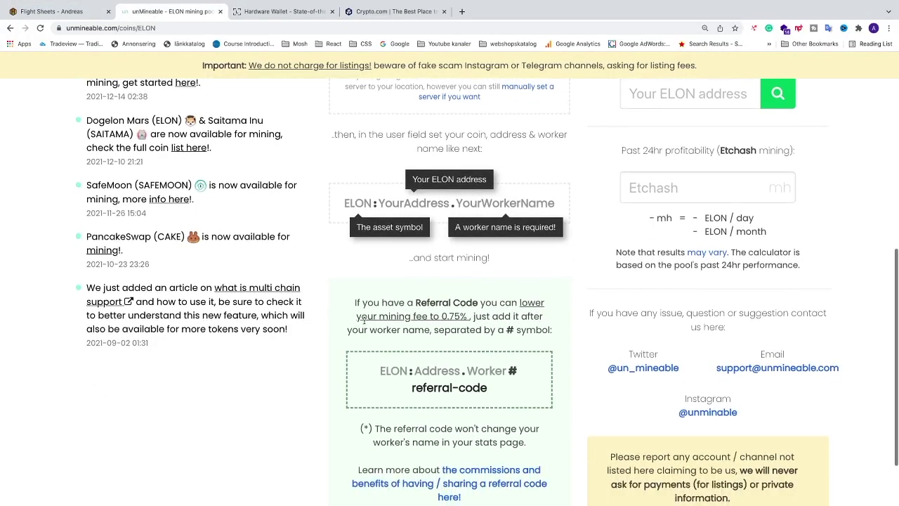
scroll(364, 323, "up", 1)
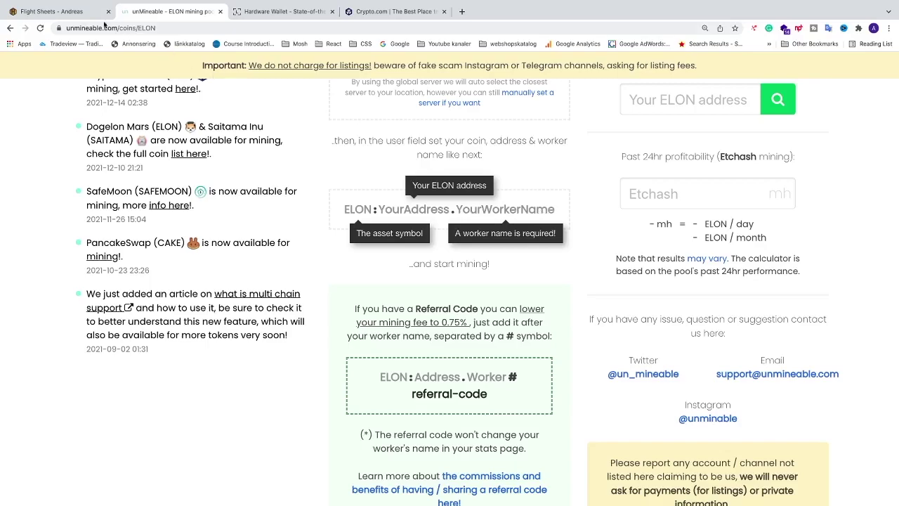
Extend the Hive OS wallet template to ELON:%WAL%.%WORKER_NAME%.
left_click(63, 11)
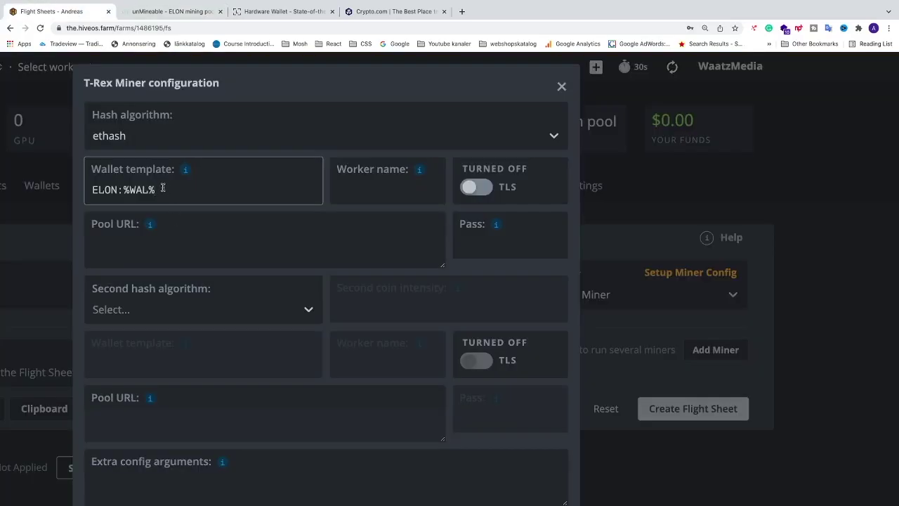
type(".")
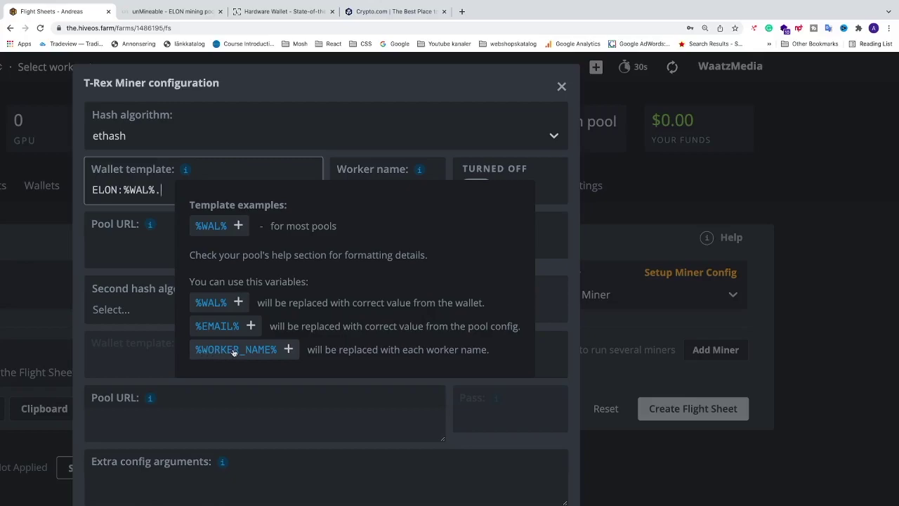
left_click(269, 349)
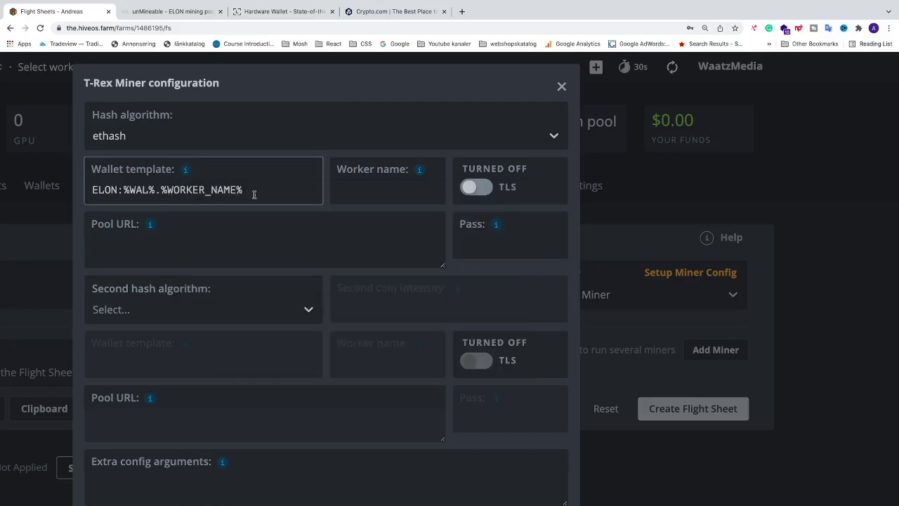
left_click(163, 12)
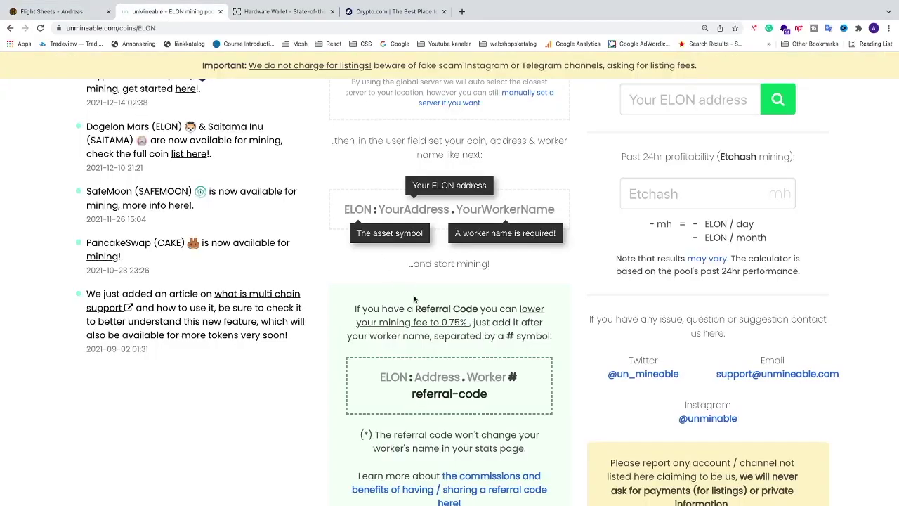
Review the 1% standard mining fee on unMineable's ELON page.
scroll(414, 298, "up", 6)
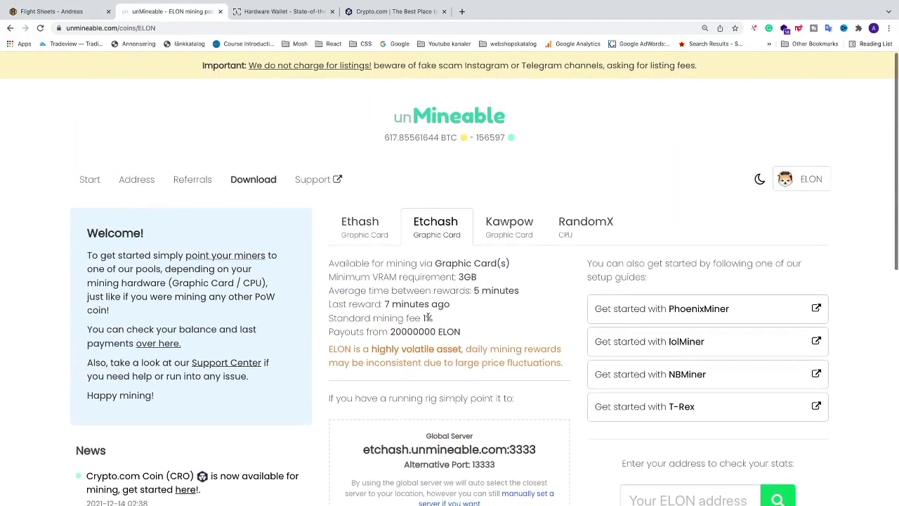
left_click_drag(425, 318, 432, 320)
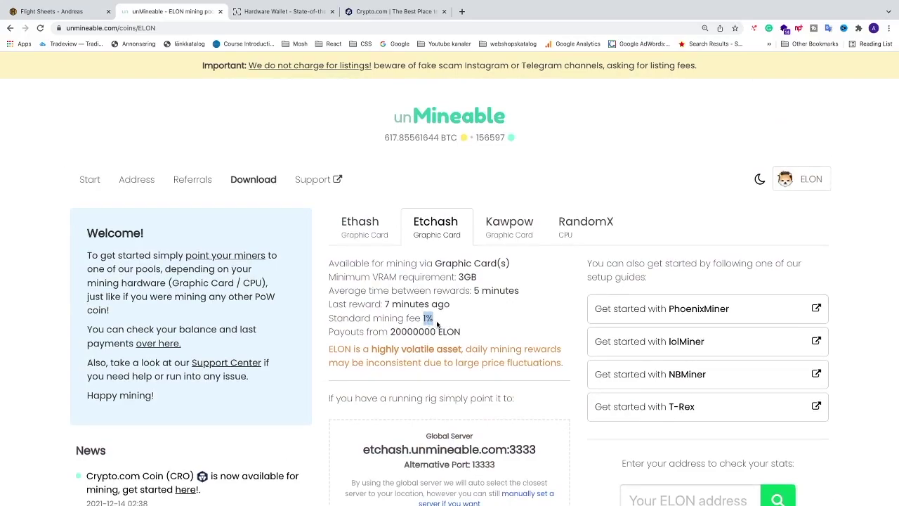
left_click(445, 322)
scroll(347, 319, "down", 3)
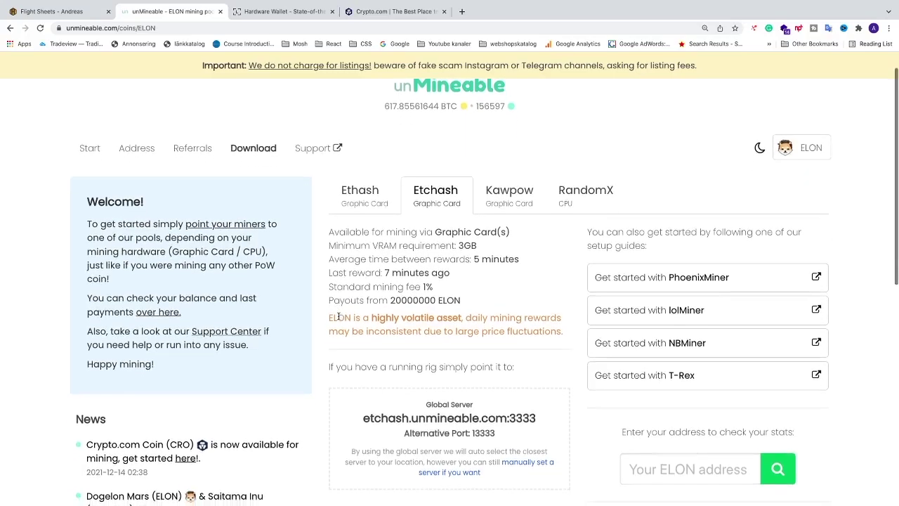
scroll(338, 319, "up", 3)
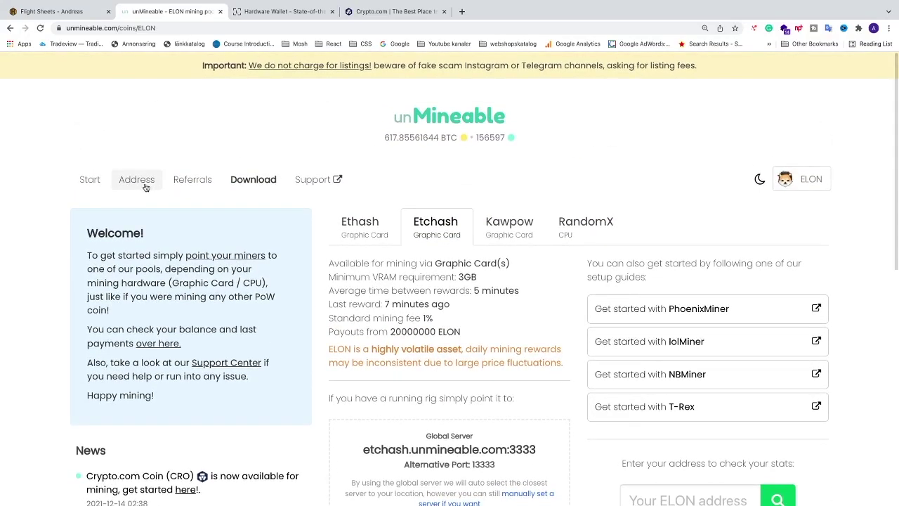
Open the wallet's ELON balance page and copy the account's referral code.
left_click(141, 180)
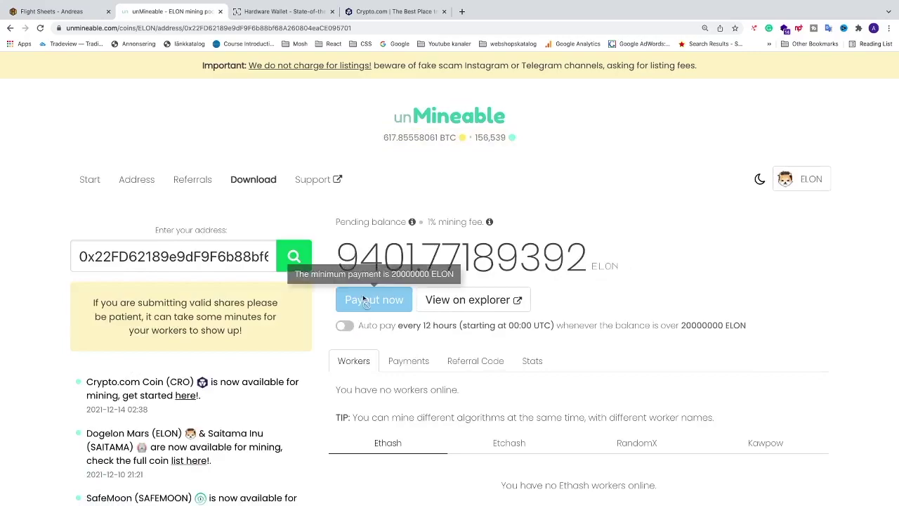
left_click(497, 362)
scroll(470, 382, "down", 1)
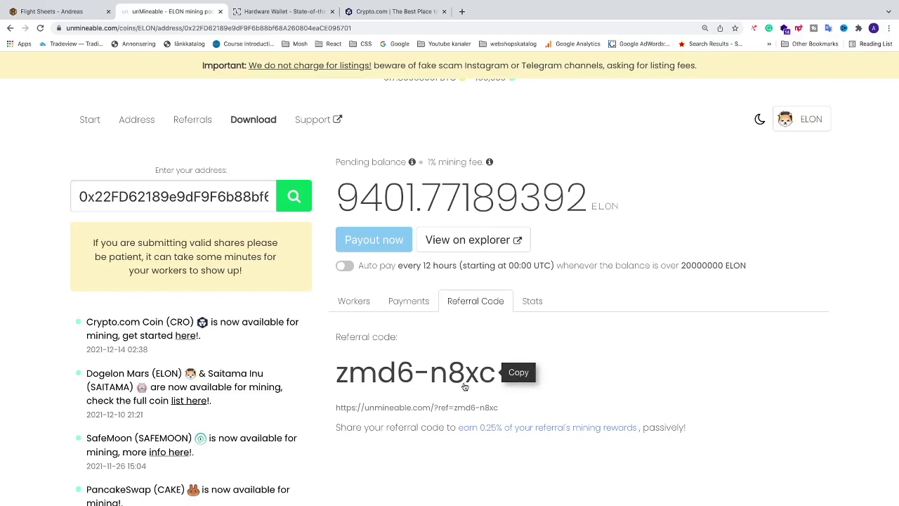
left_click_drag(490, 378, 347, 380)
right_click(346, 380)
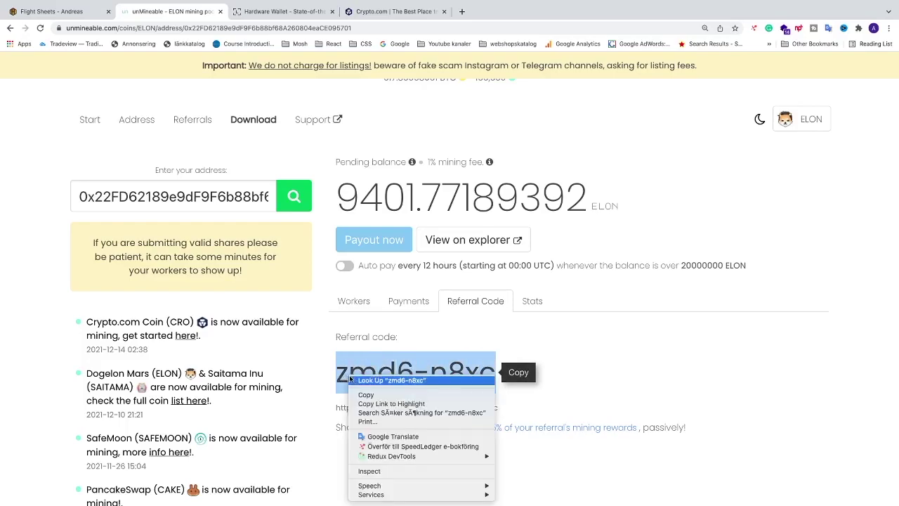
left_click(379, 392)
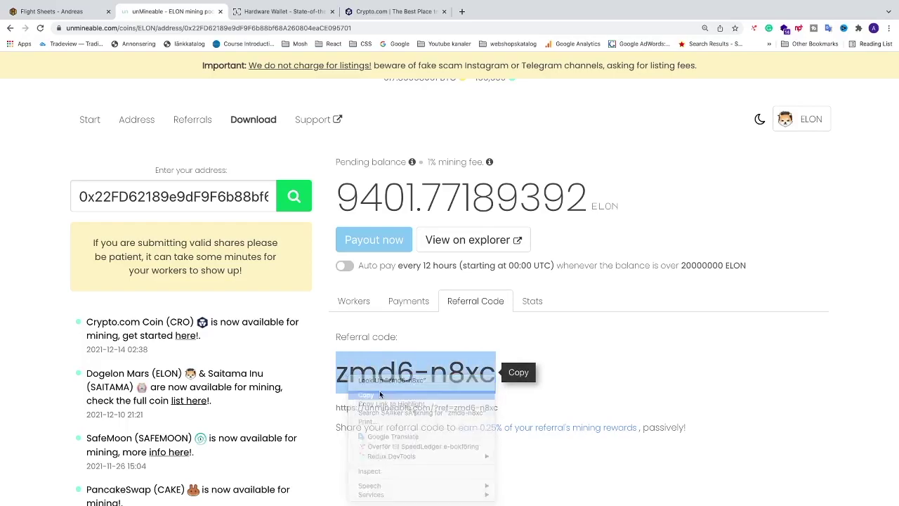
left_click(58, 12)
Append # followed by the pasted referral code to the end of the wallet template.
left_click(251, 191)
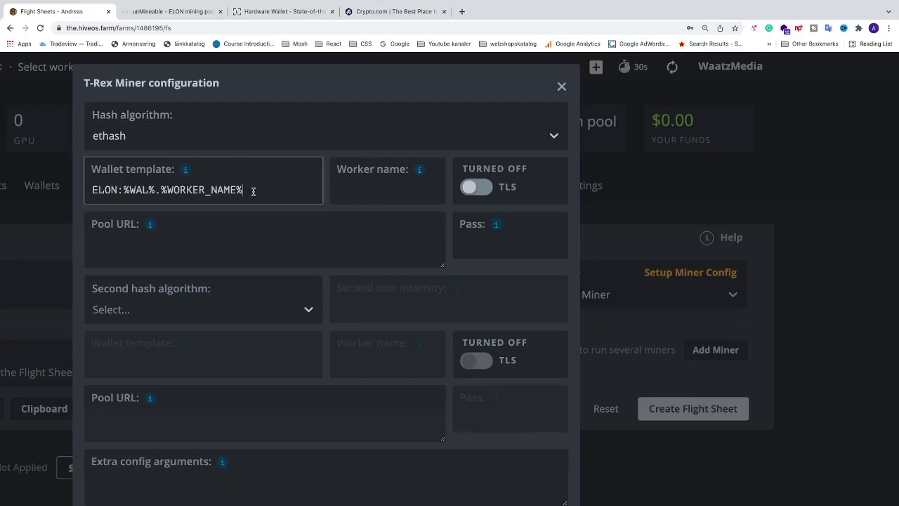
type("#")
key("super+v")
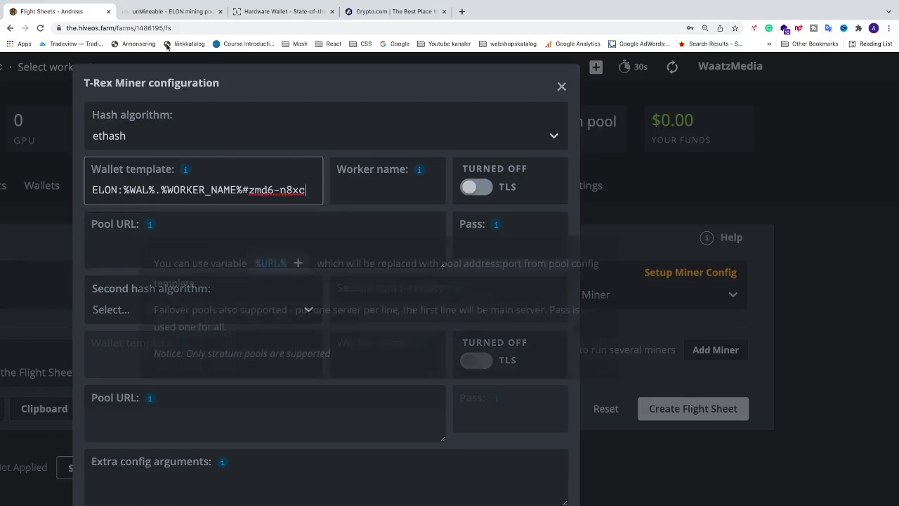
left_click(168, 12)
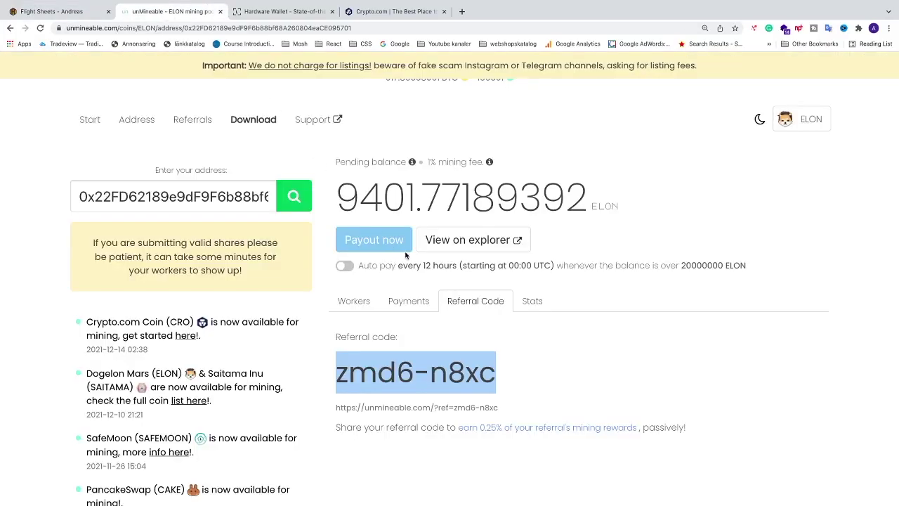
Copy the Ethash pool server ethash.unmineable.com:3333 from unMineable's Ethash mining details.
left_click(90, 120)
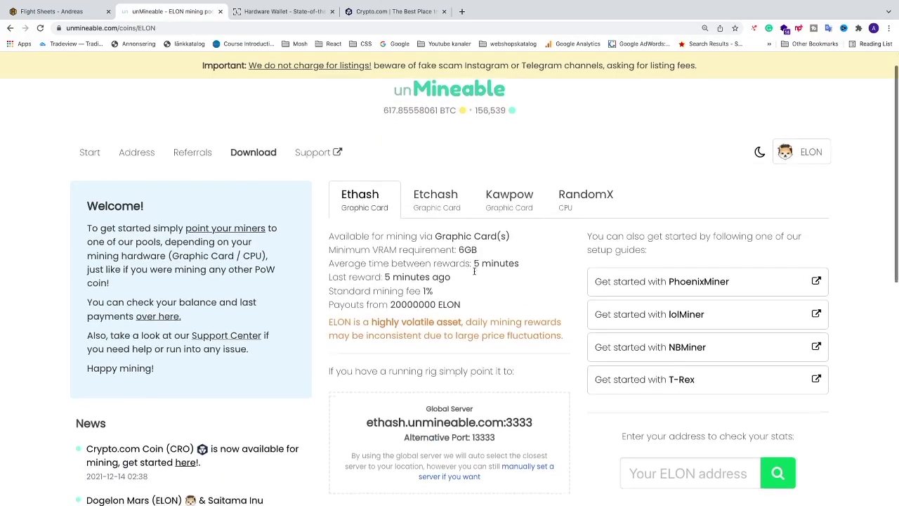
scroll(474, 272, "down", 3)
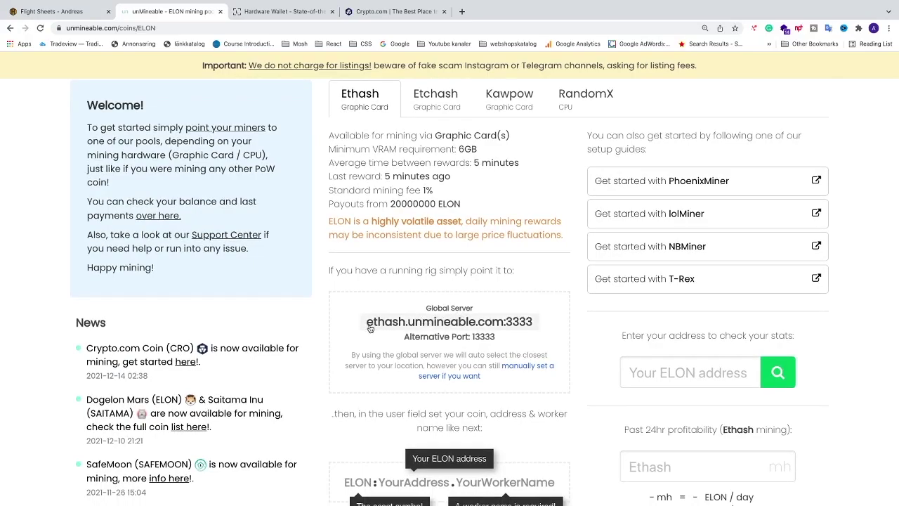
scroll(370, 328, "up", 1)
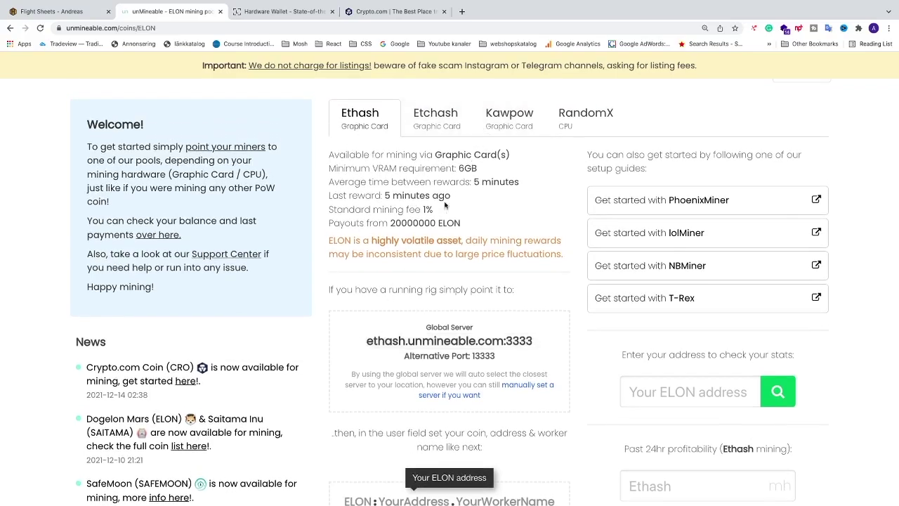
left_click(407, 117)
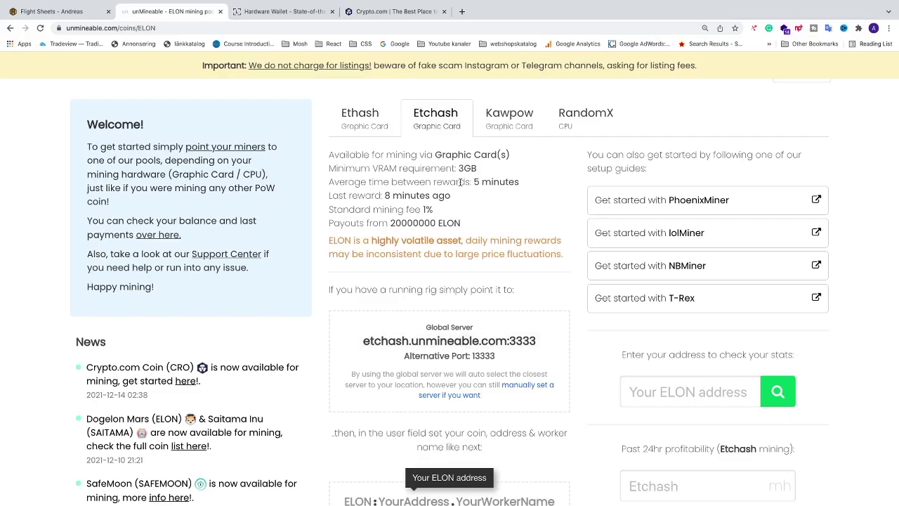
left_click(364, 128)
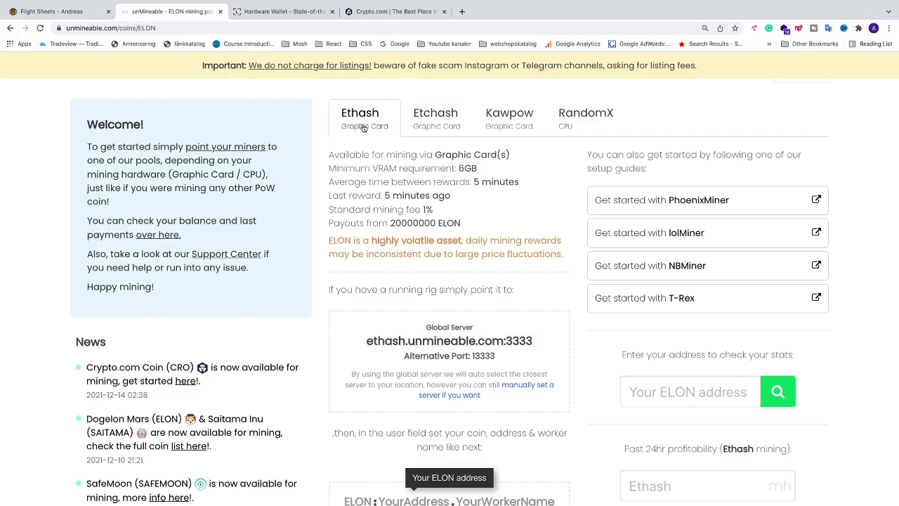
left_click_drag(366, 342, 531, 348)
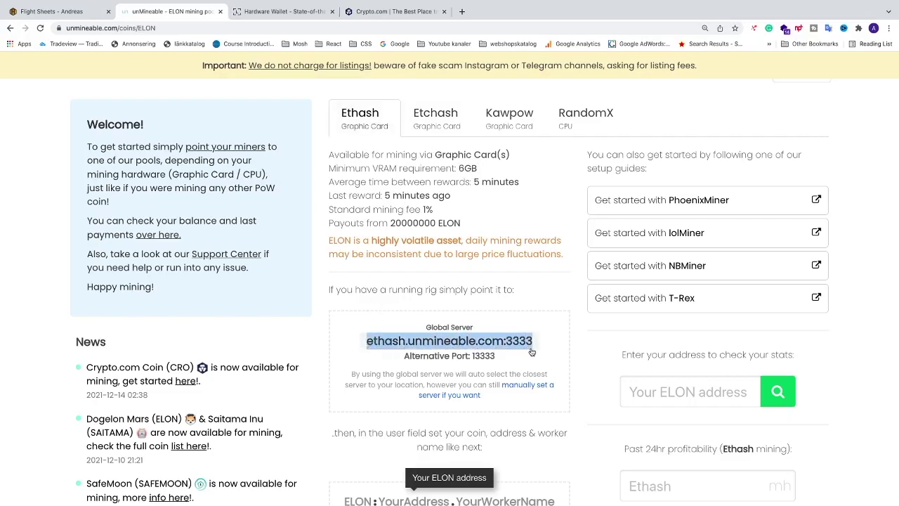
left_click(70, 14)
Configure T-Rex with pool URL ethash.unmineable.com:3333, pass x and the latest version, and apply.
left_click(187, 250)
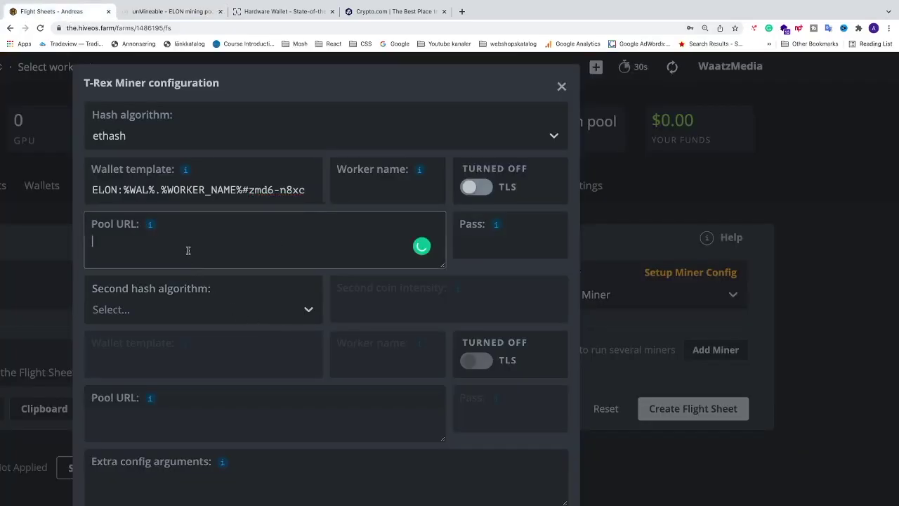
key("ctrl+v")
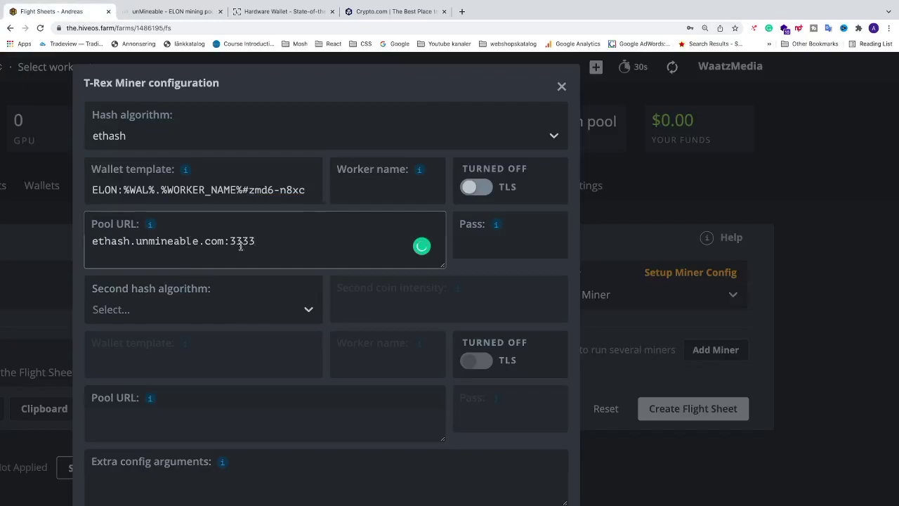
left_click(460, 246)
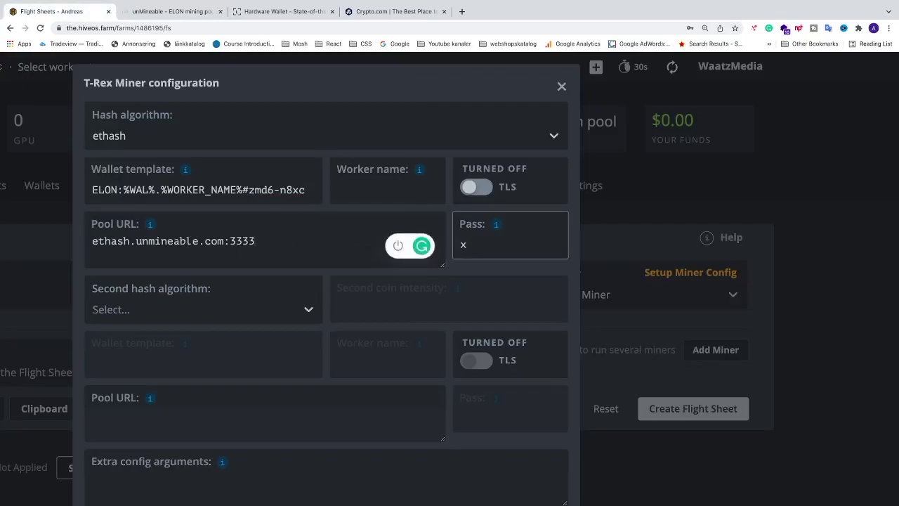
scroll(413, 297, "down", 5)
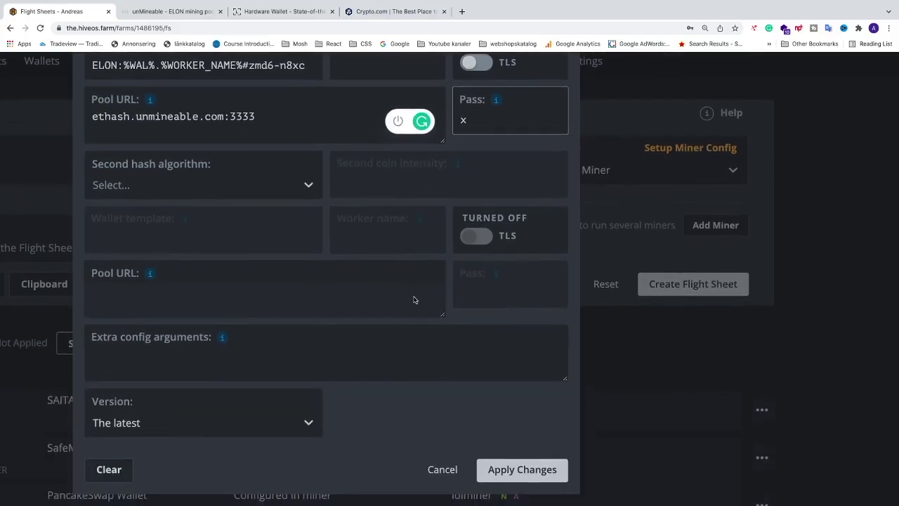
left_click(306, 422)
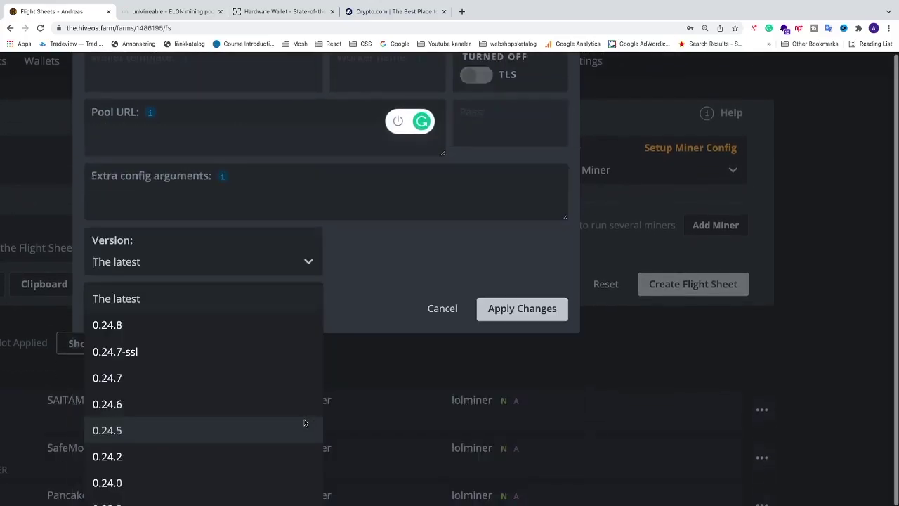
left_click(126, 264)
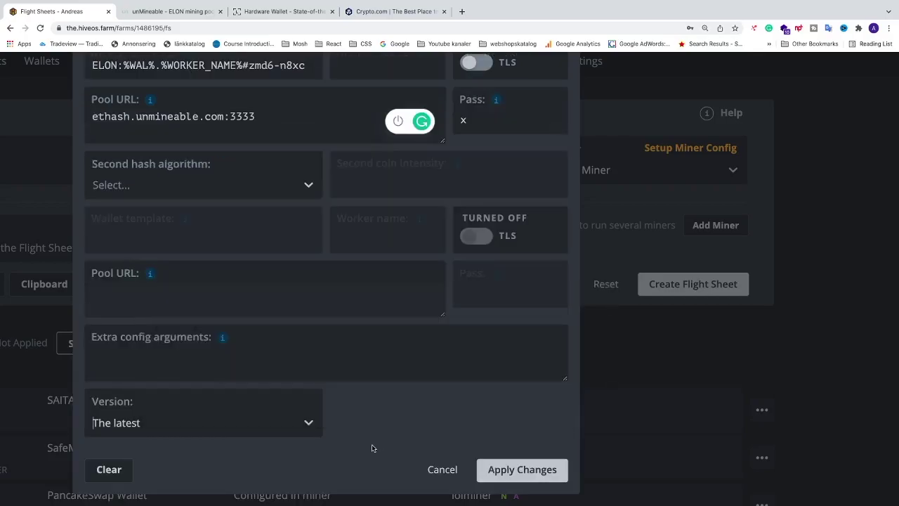
scroll(372, 450, "up", 2)
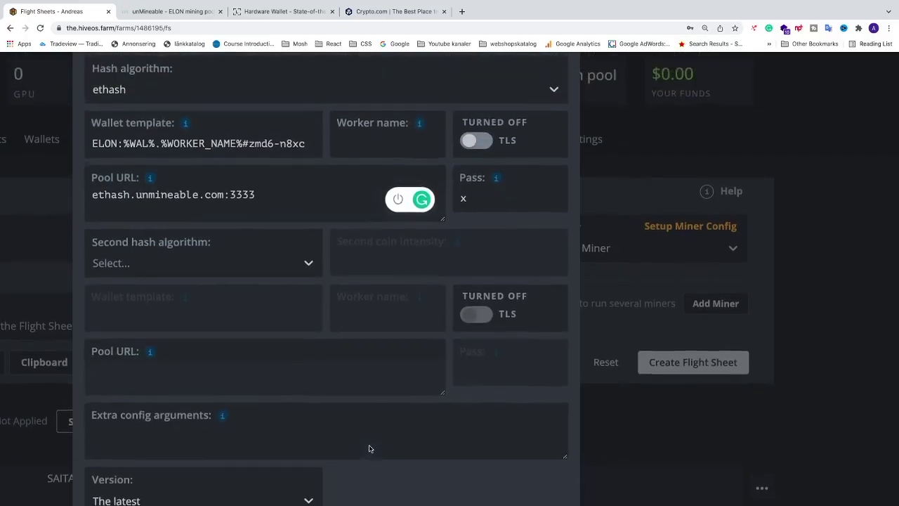
scroll(378, 451, "down", 2)
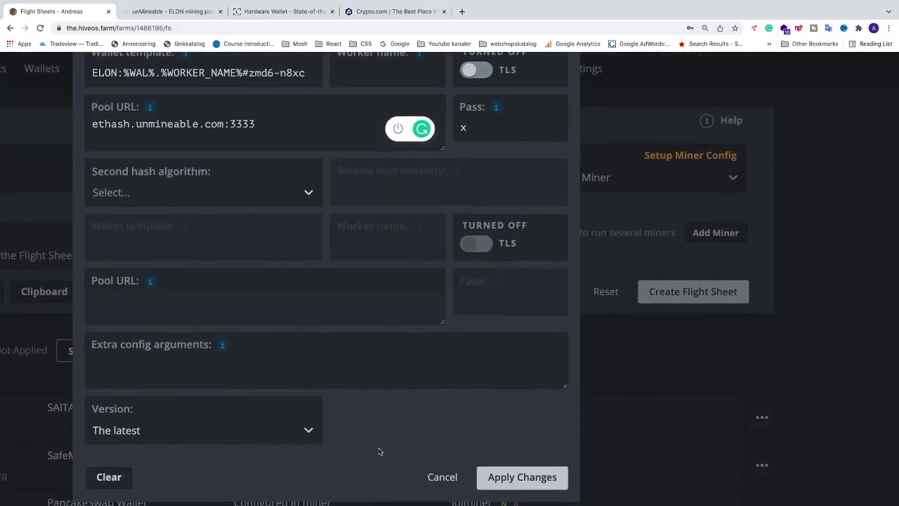
left_click(504, 478)
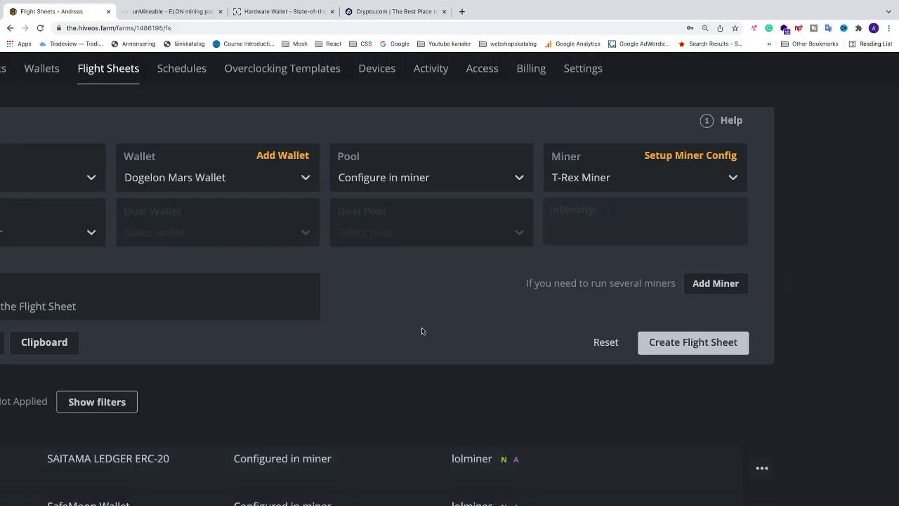
Name the new flight sheet 'Dogelon Mars Flight Sheet' and create it.
scroll(421, 330, "left", 5)
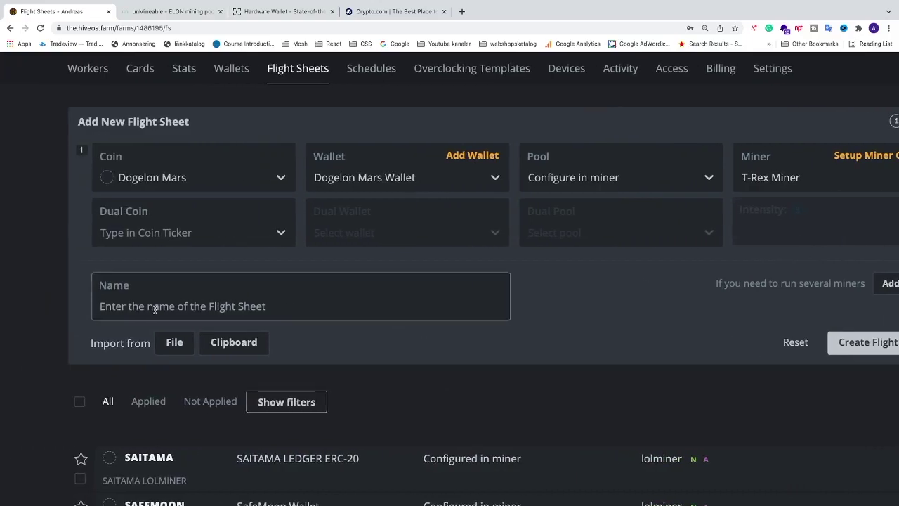
left_click(155, 309)
type("Dogelon")
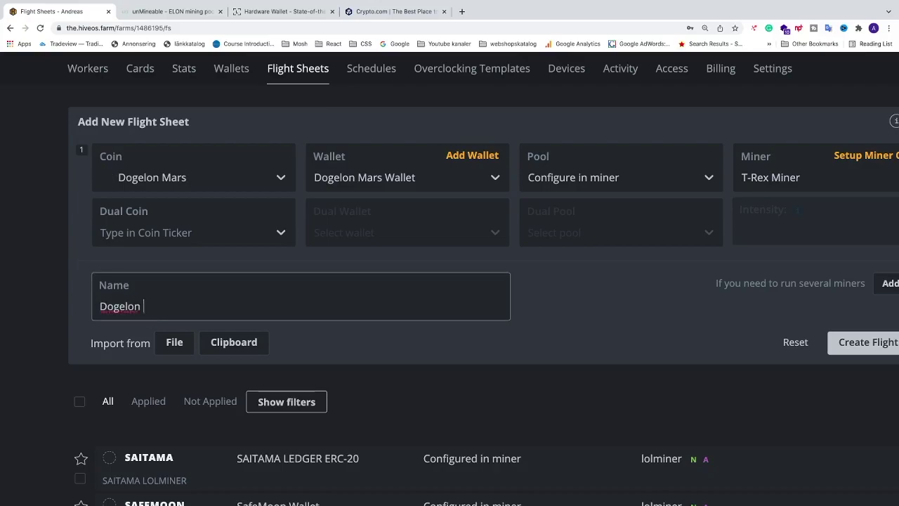
type(" Mars Flight Sheet")
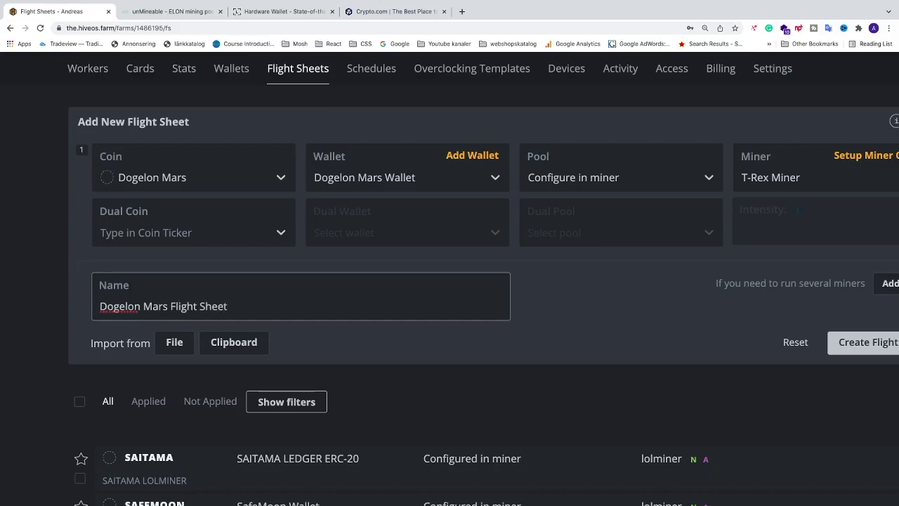
scroll(793, 253, "right", 5)
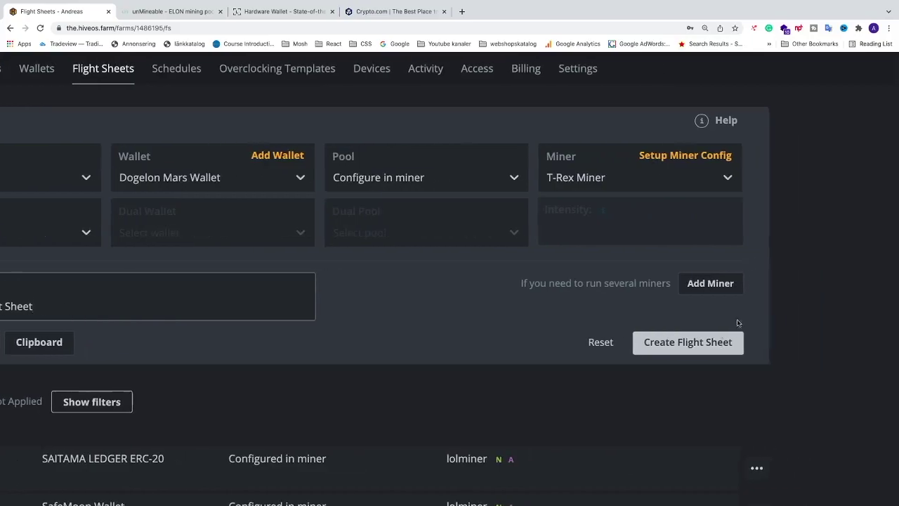
left_click(673, 347)
scroll(632, 348, "down", 2)
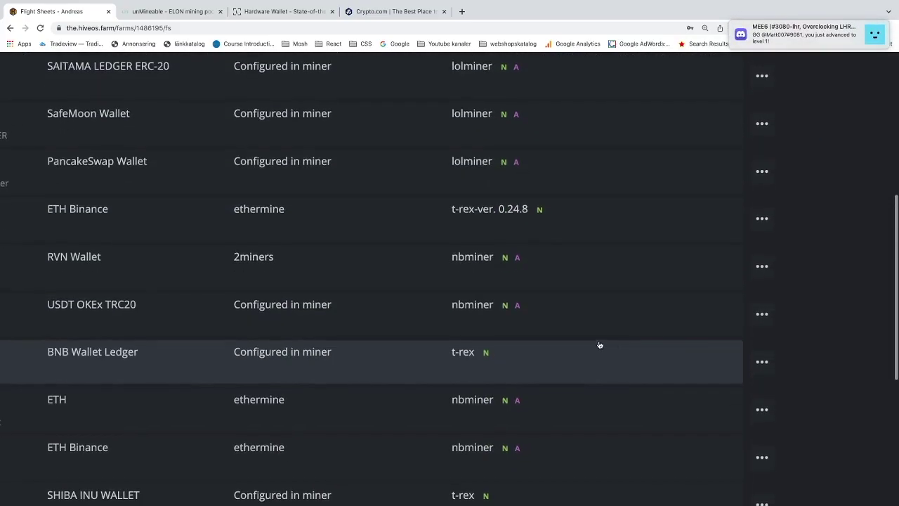
scroll(235, 370, "left", 5)
scroll(234, 370, "up", 7)
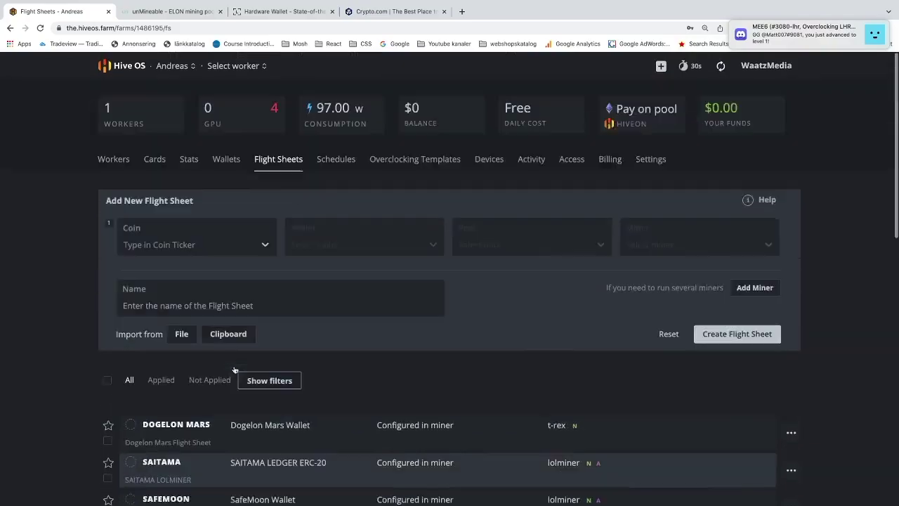
Apply the DOGELON MARS flight sheet to worker Sun from its Flight Sheet list.
left_click(112, 157)
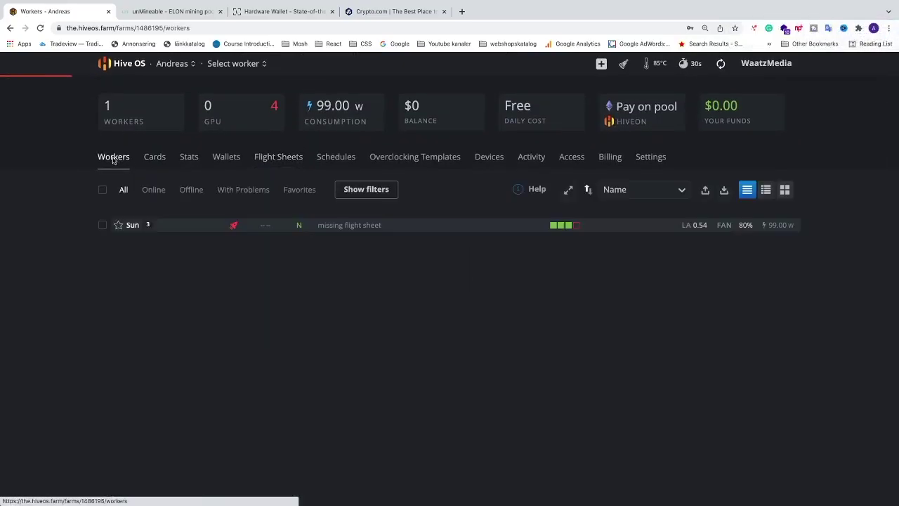
left_click(132, 225)
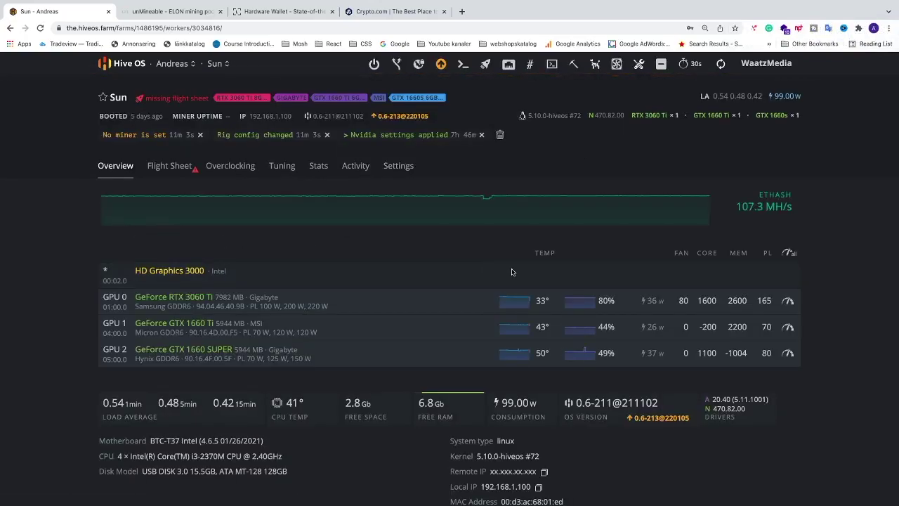
left_click(162, 168)
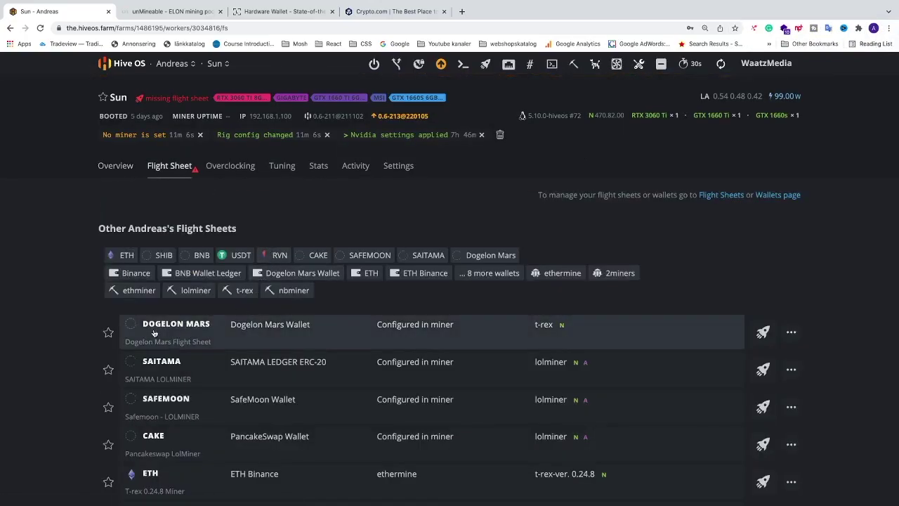
scroll(154, 333, "up", 5)
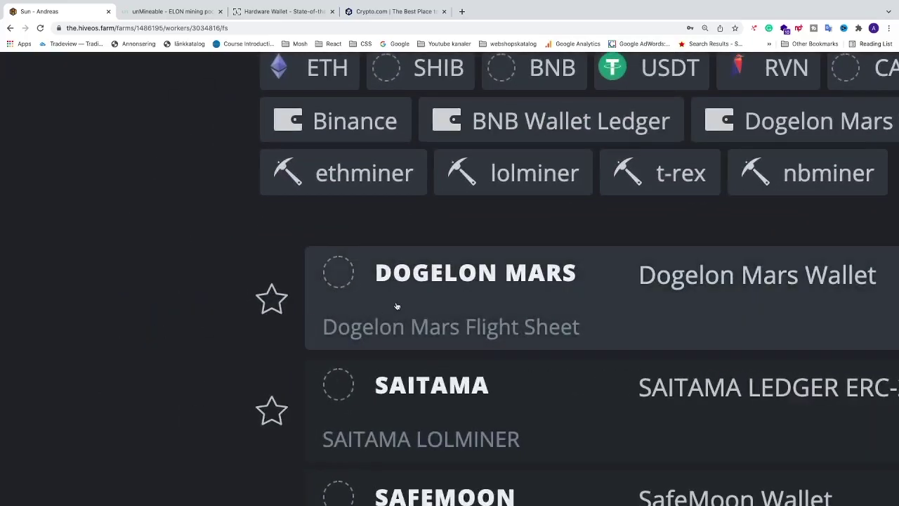
scroll(445, 286, "right", 5)
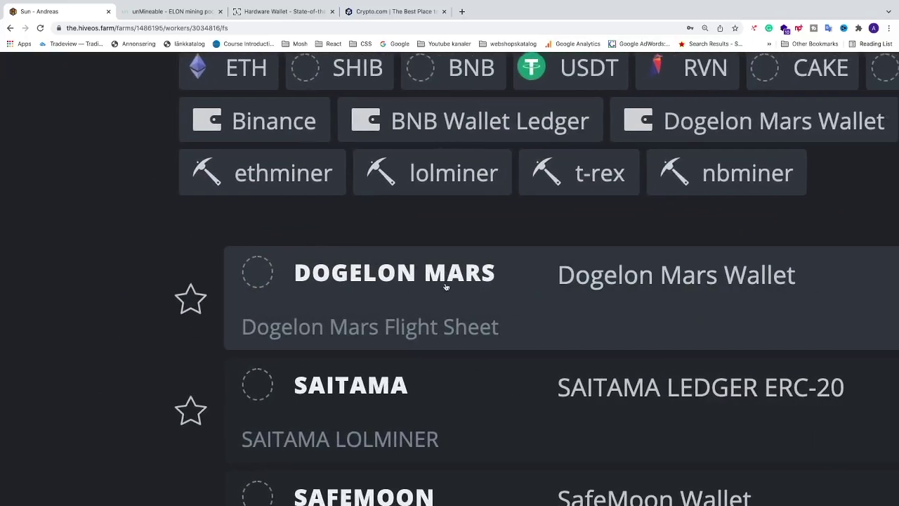
scroll(445, 286, "right", 15)
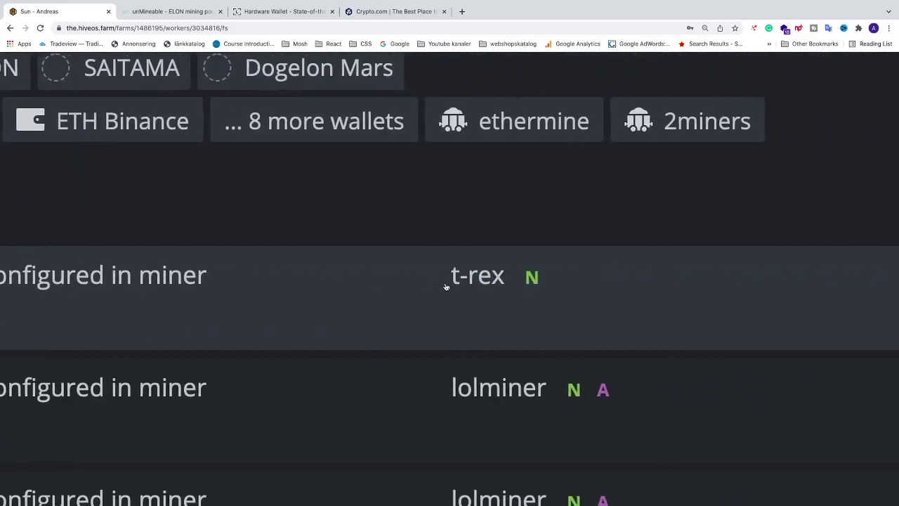
scroll(445, 285, "left", 1)
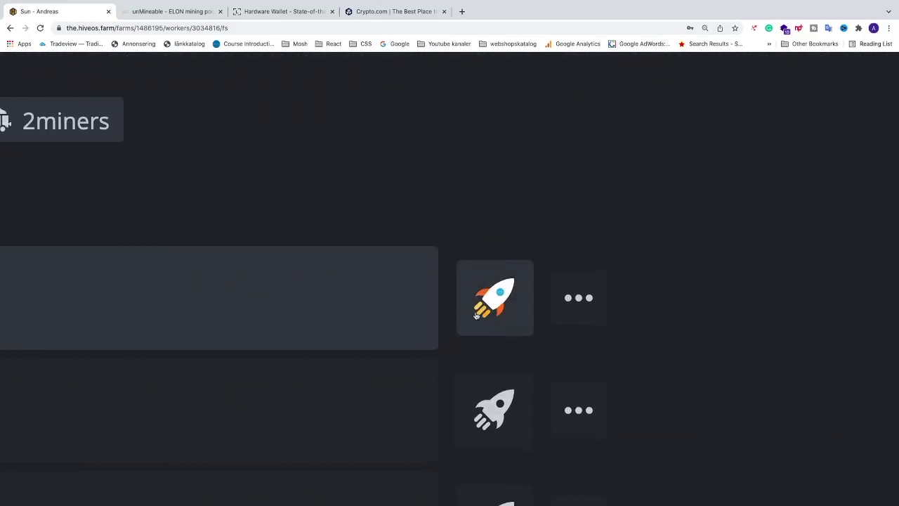
left_click(489, 306)
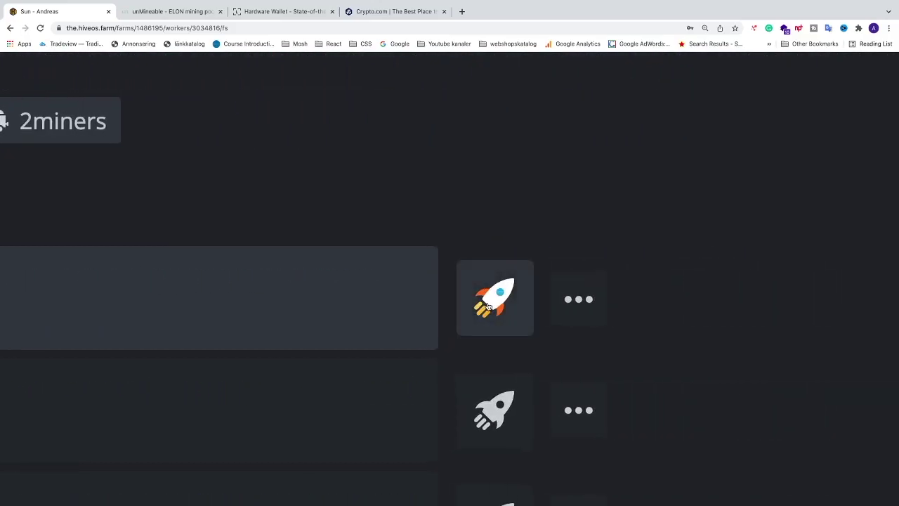
Return to Sun's overview, now showing 107.4 MH/s ethash with t-rex.
scroll(489, 306, "down", 5)
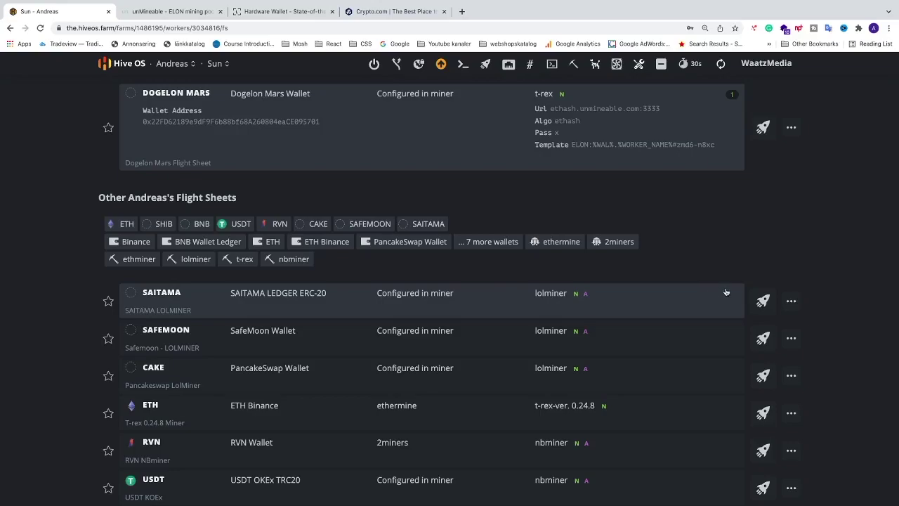
scroll(726, 292, "up", 5)
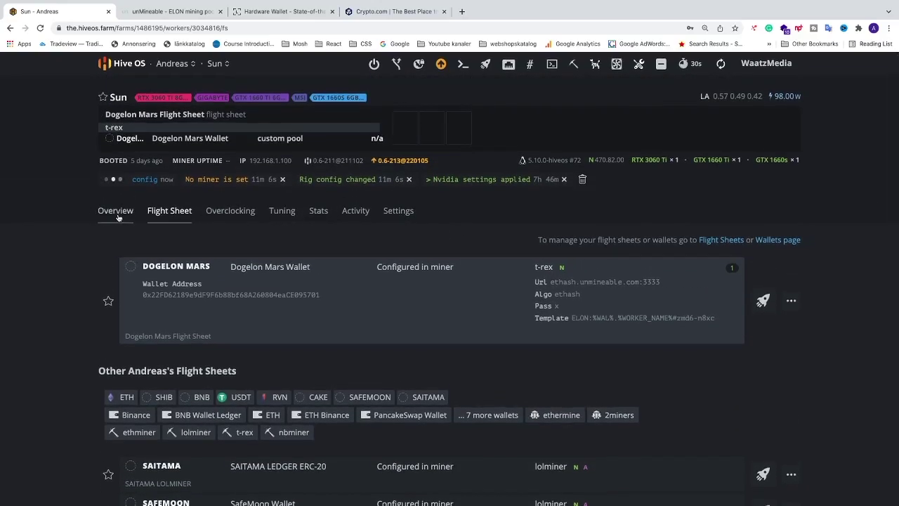
scroll(133, 222, "up", 5)
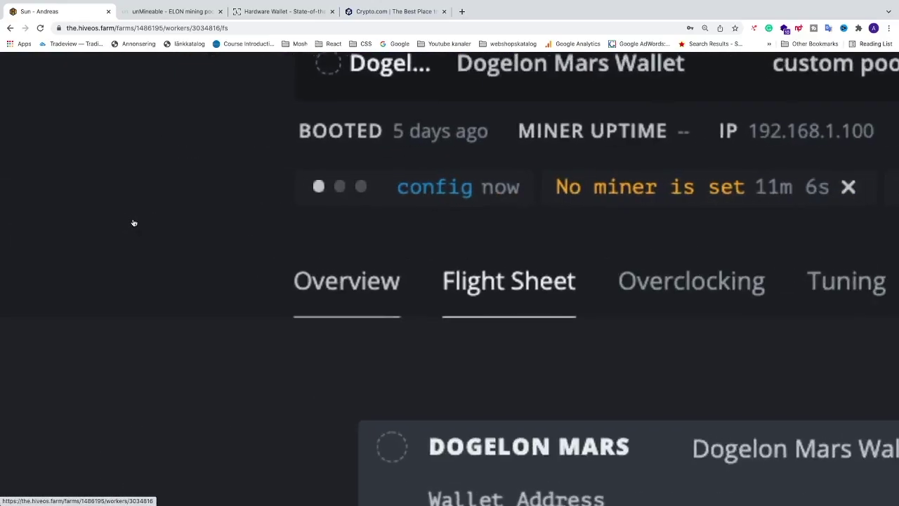
left_click(354, 294)
scroll(353, 294, "down", 5)
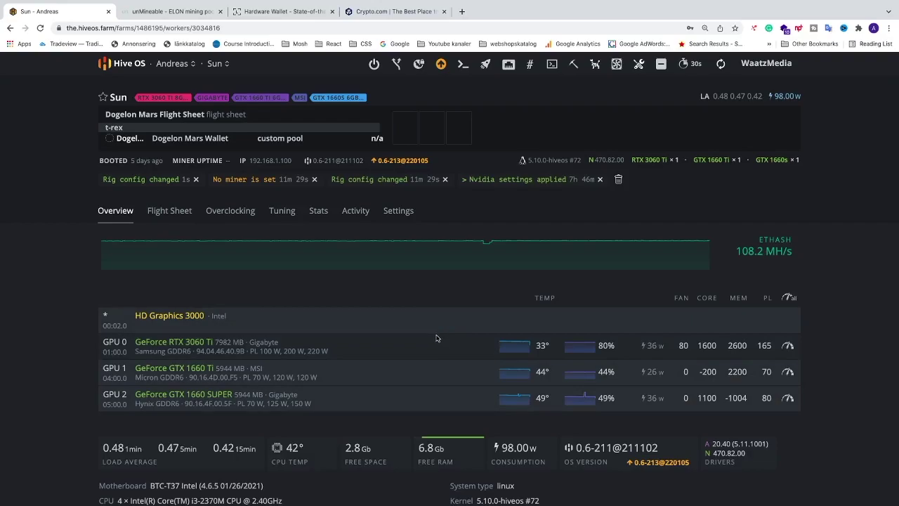
Open the ELON wallet's account page in unMineable.
left_click(167, 13)
scroll(154, 120, "up", 3)
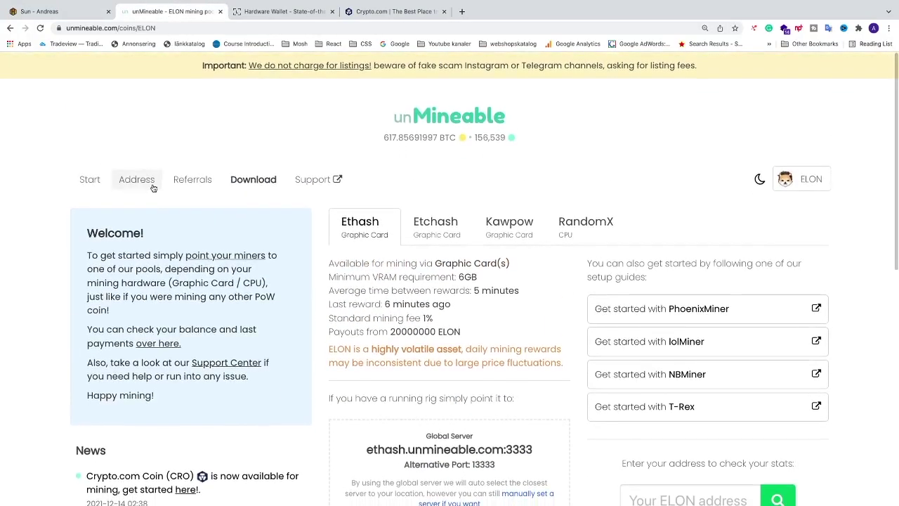
left_click(136, 181)
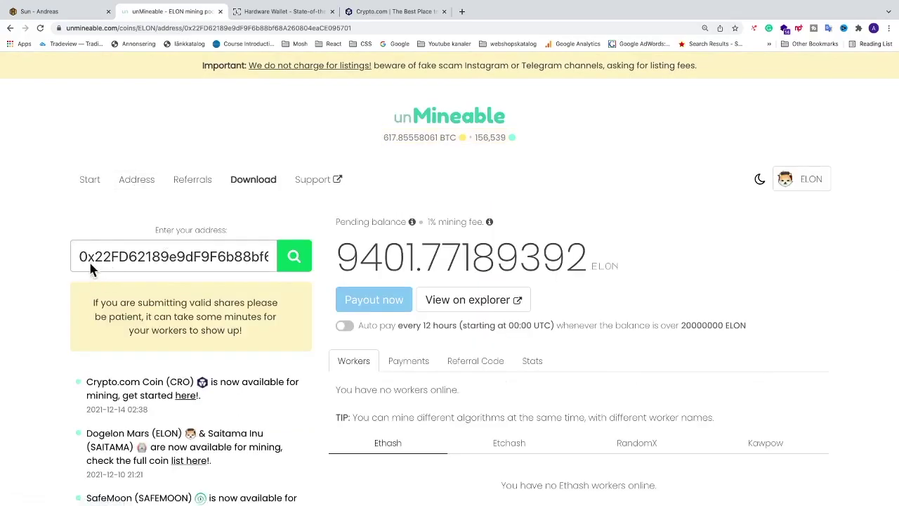
left_click_drag(80, 256, 339, 250)
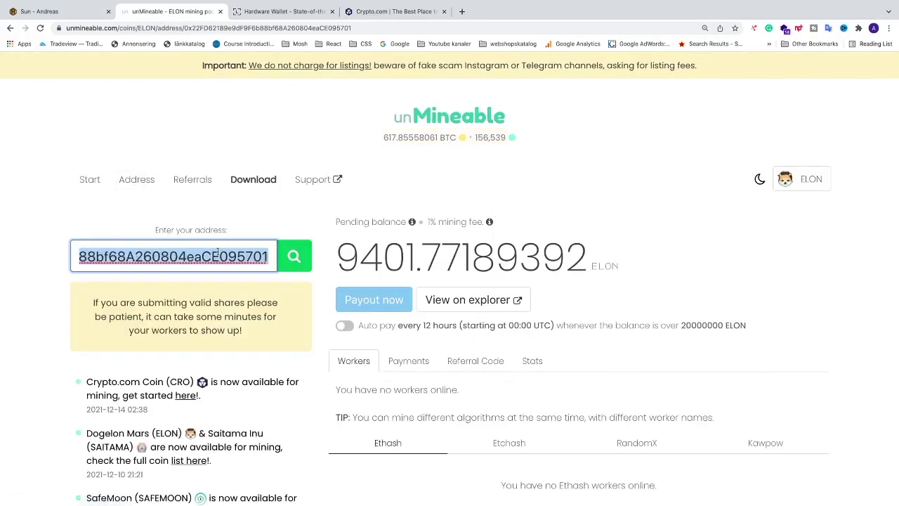
left_click(250, 222)
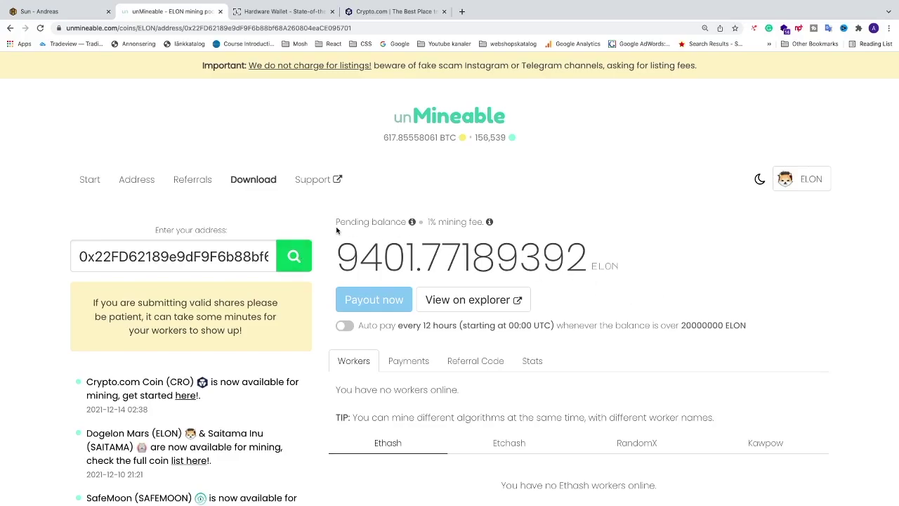
scroll(548, 291, "down", 1)
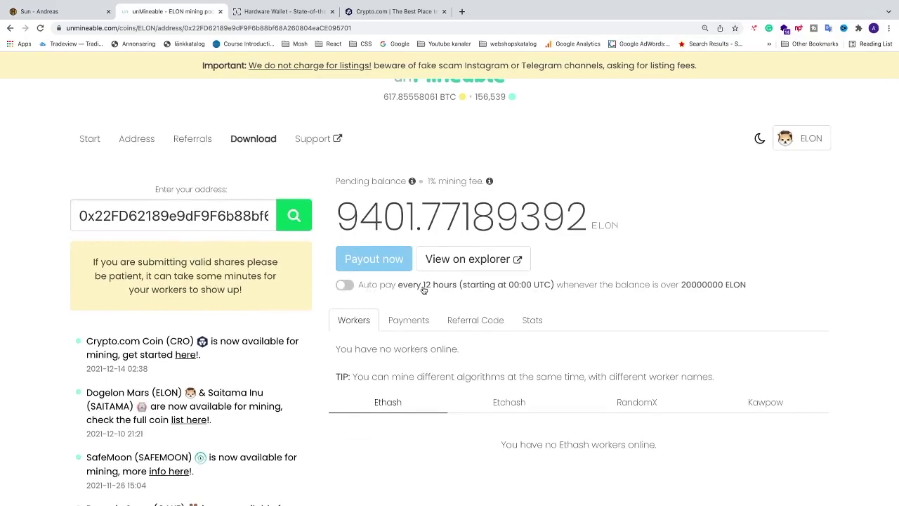
Enable Auto pay every 12 hours with the 20000000 ELON payout threshold.
left_click_drag(680, 286, 712, 303)
left_click(345, 284)
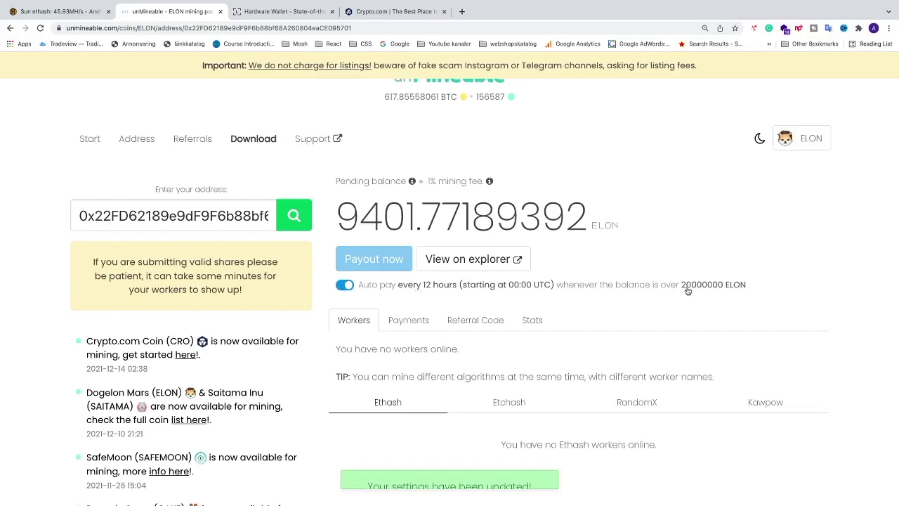
left_click_drag(680, 288, 724, 291)
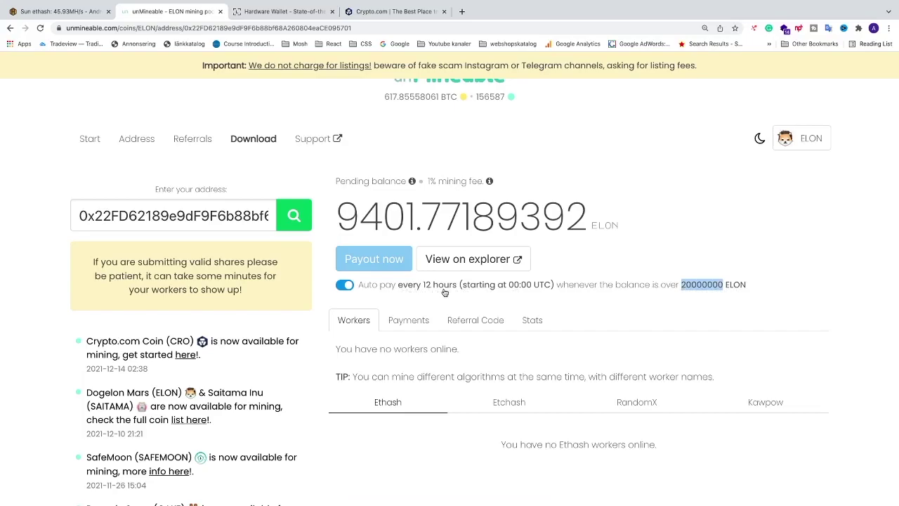
left_click(345, 285)
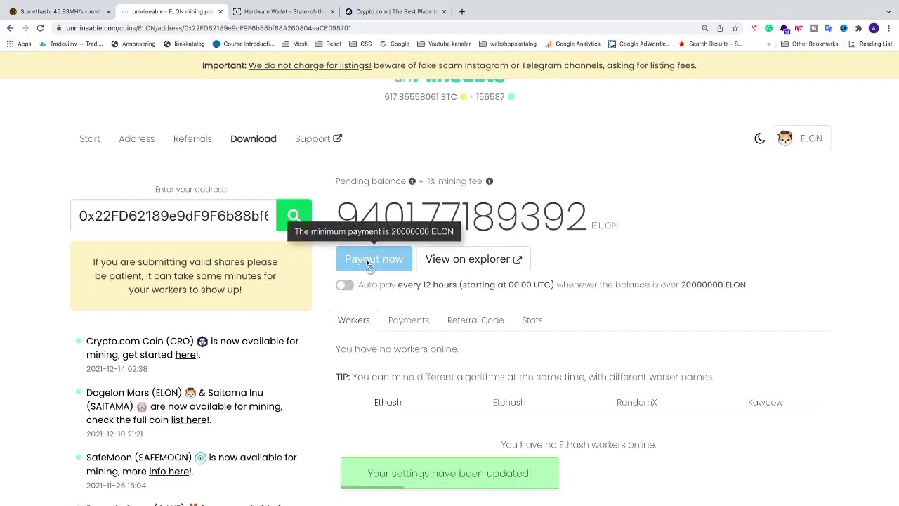
left_click_drag(683, 284, 729, 289)
left_click(728, 288)
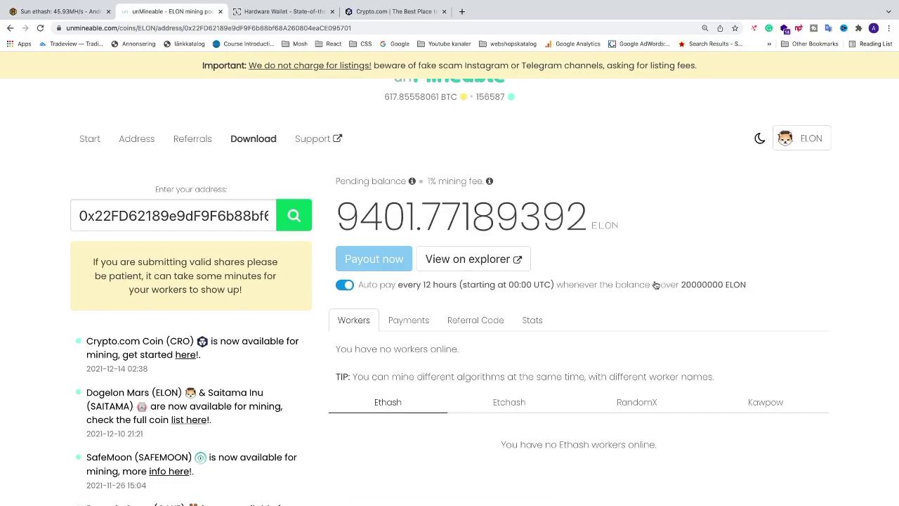
scroll(610, 277, "down", 1)
scroll(611, 281, "up", 2)
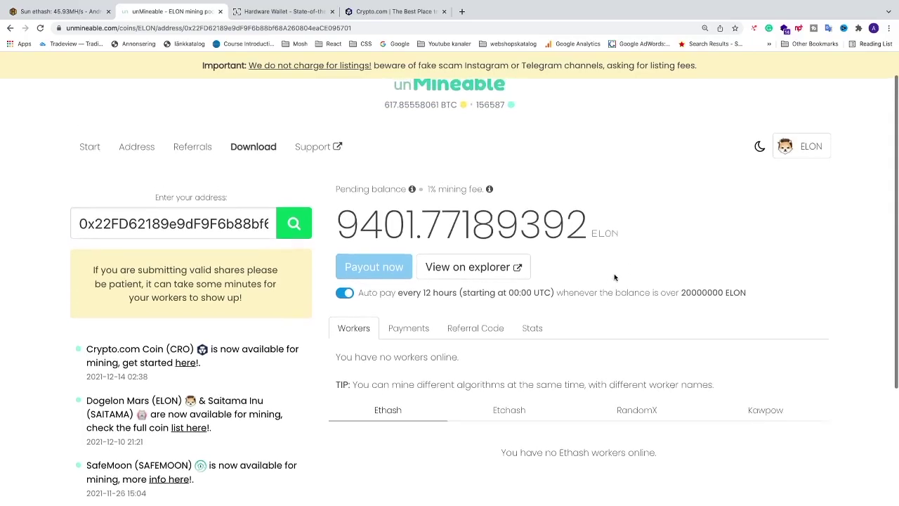
scroll(592, 383, "down", 2)
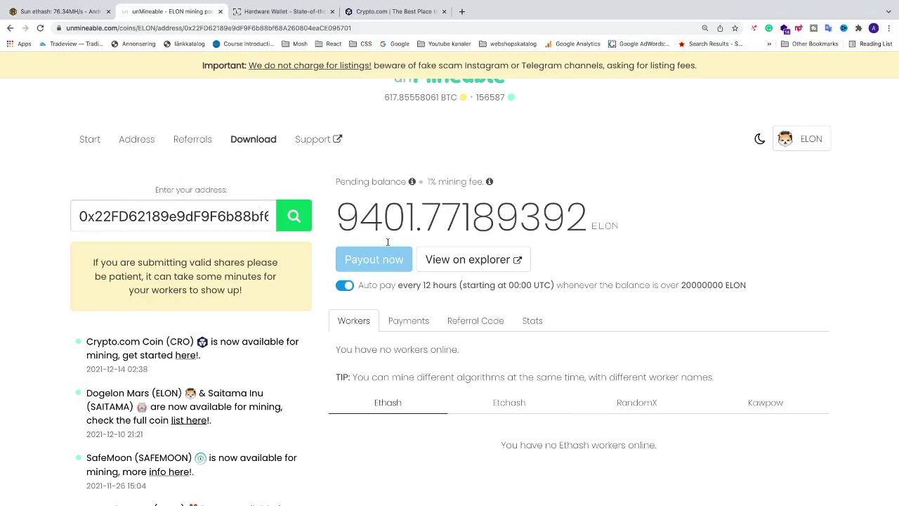
Reload the ELON account page and check the Workers chart showing Sun at 108 Mh.
left_click(40, 28)
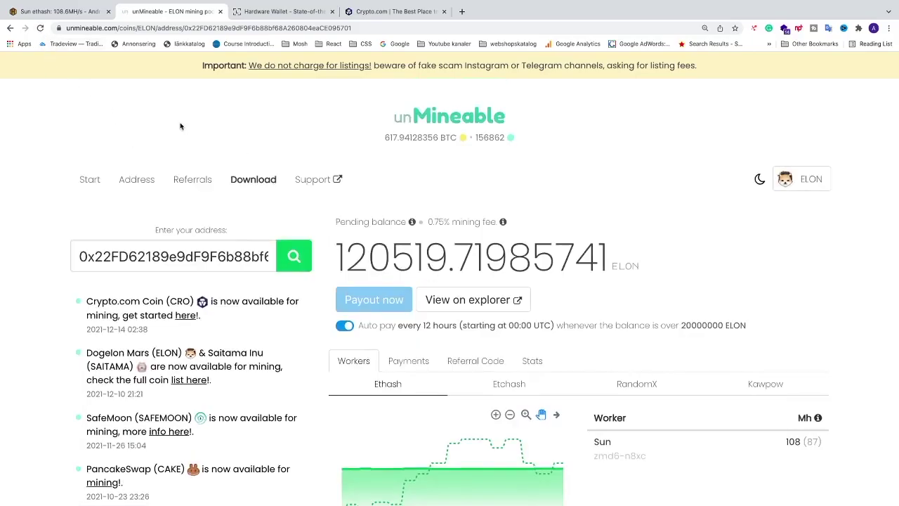
left_click(40, 28)
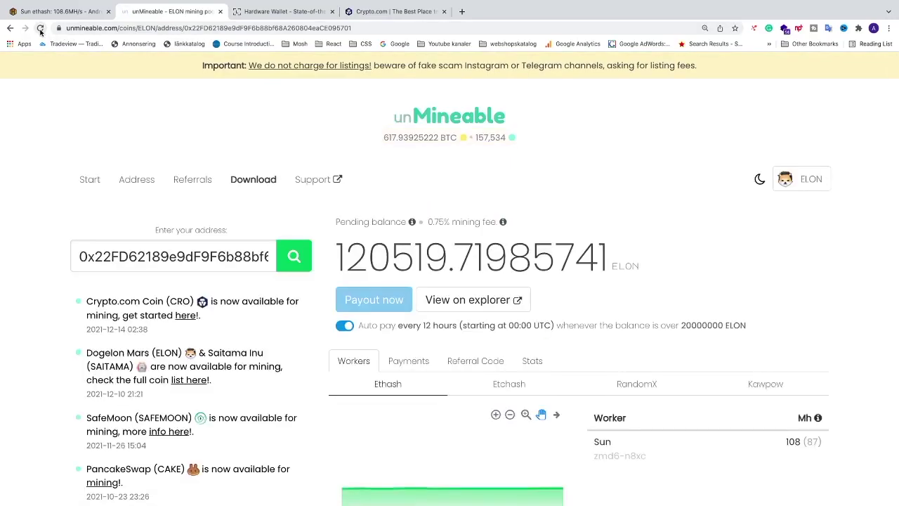
scroll(548, 391, "down", 2)
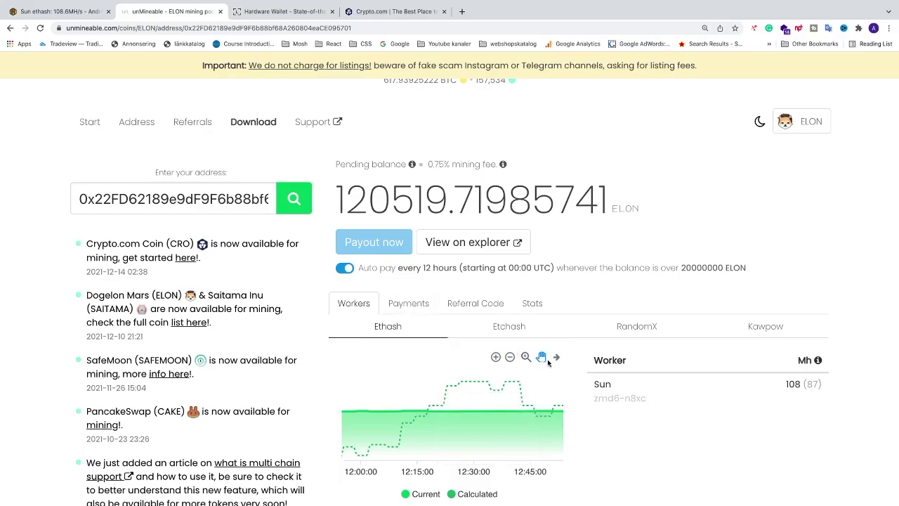
left_click(366, 316)
scroll(614, 391, "up", 5)
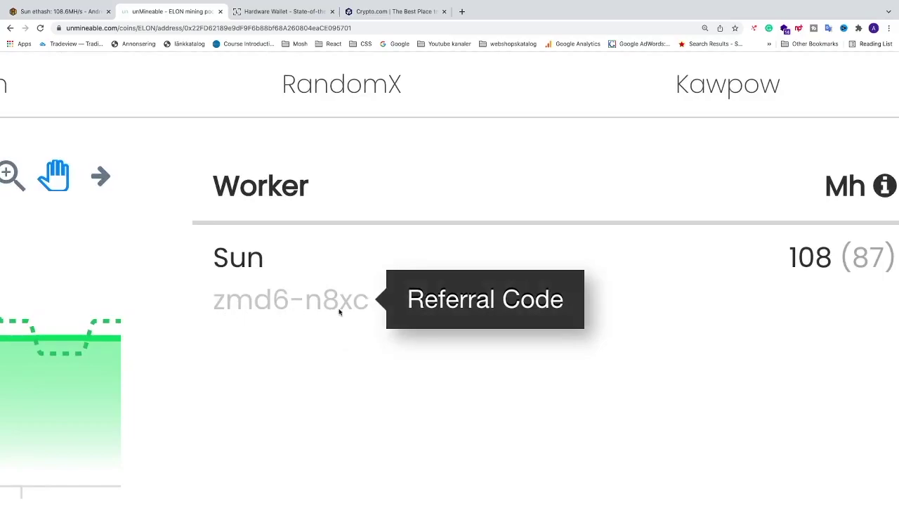
scroll(363, 312, "down", 5)
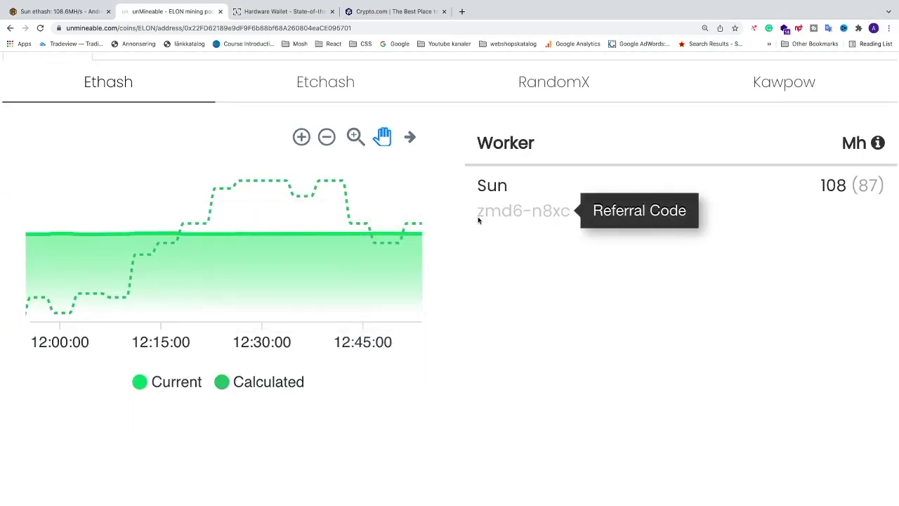
scroll(518, 225, "up", 10)
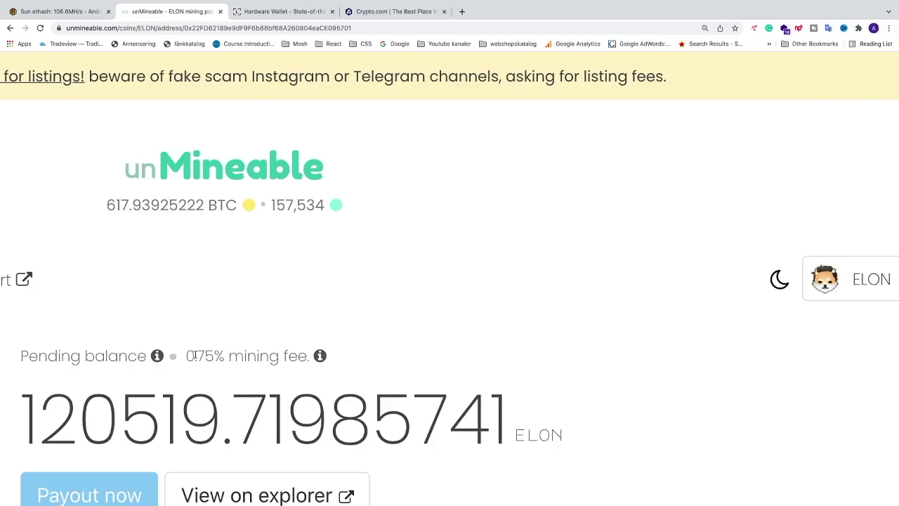
scroll(191, 356, "down", 5)
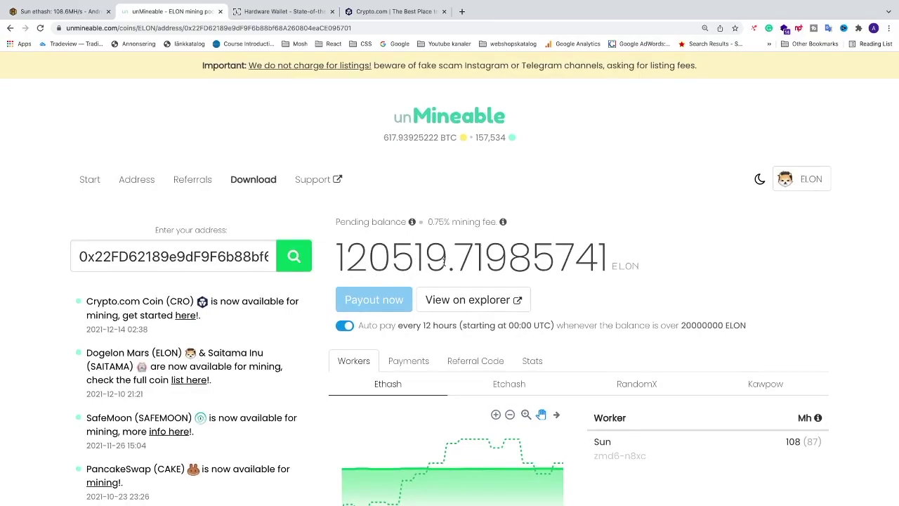
scroll(444, 260, "down", 2)
Review the payment history and Stats, totalling 120519.71985741 ELON.
left_click(407, 269)
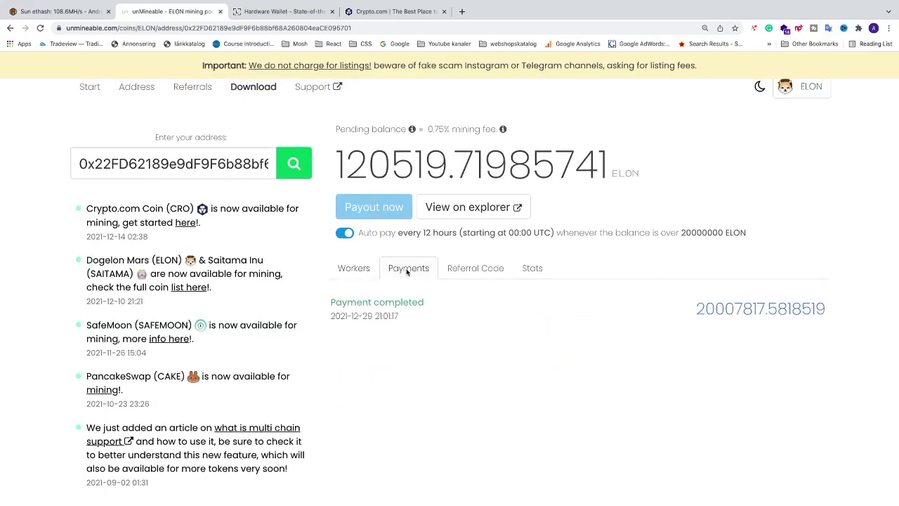
left_click(531, 271)
scroll(368, 328, "down", 4)
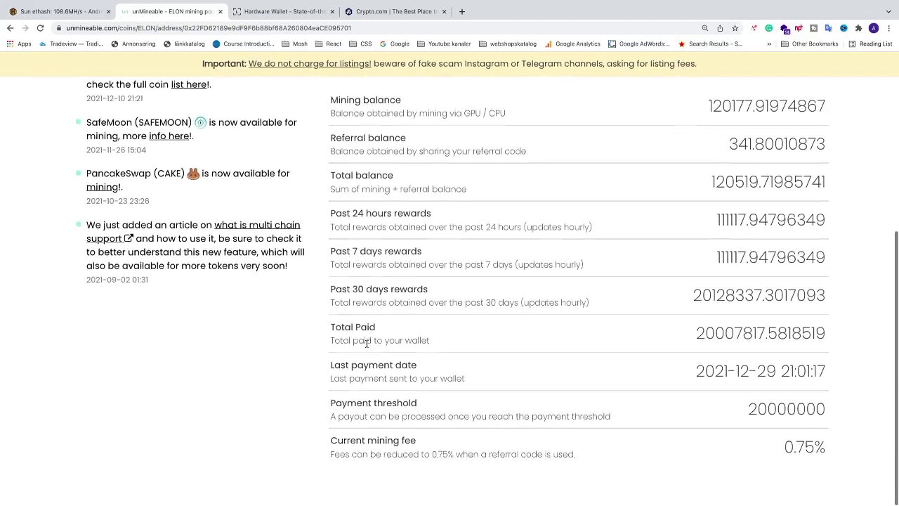
scroll(366, 344, "up", 3)
scroll(366, 344, "up", 3)
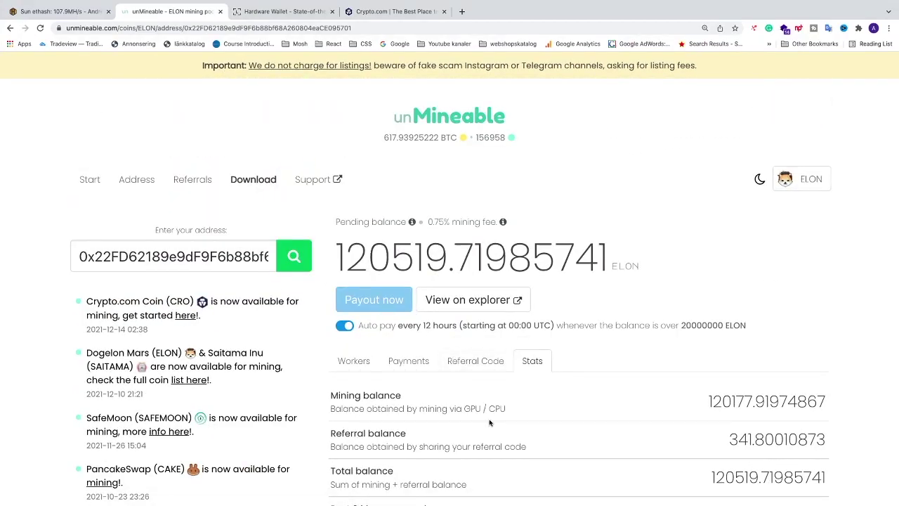
Add a #dogelon-mars text channel under COINS TO MINE and move it below cardano.
mouse_move(545, 492)
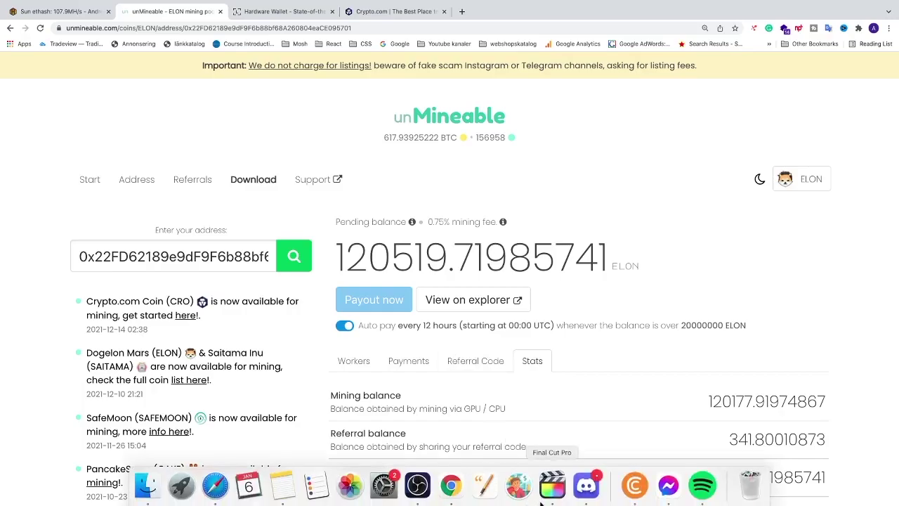
left_click(582, 494)
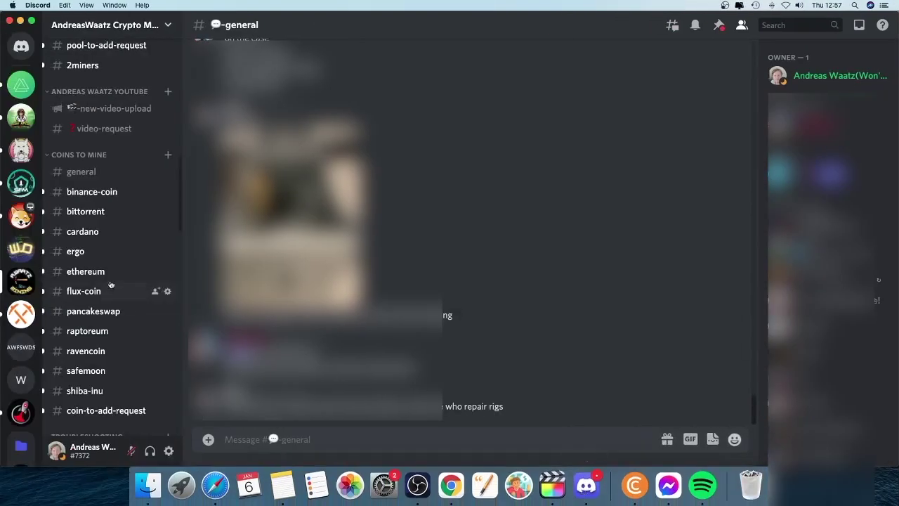
left_click(168, 155)
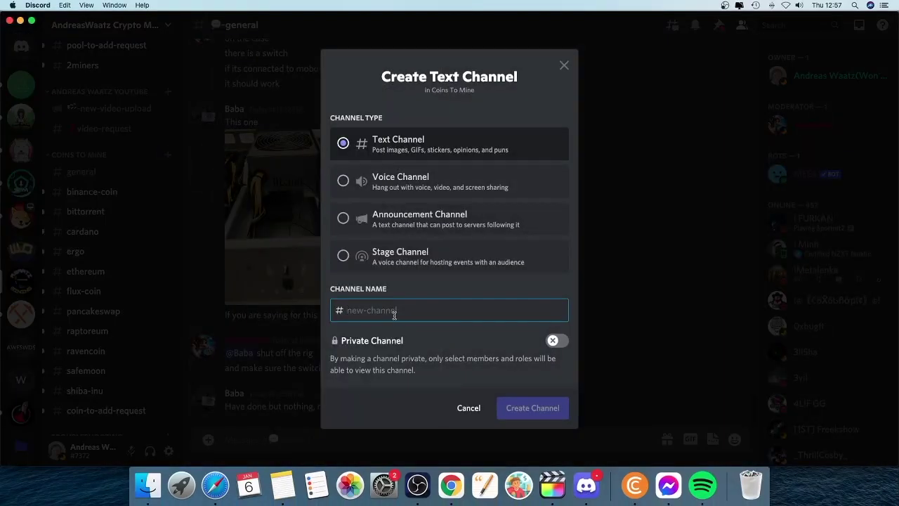
type("dogelo")
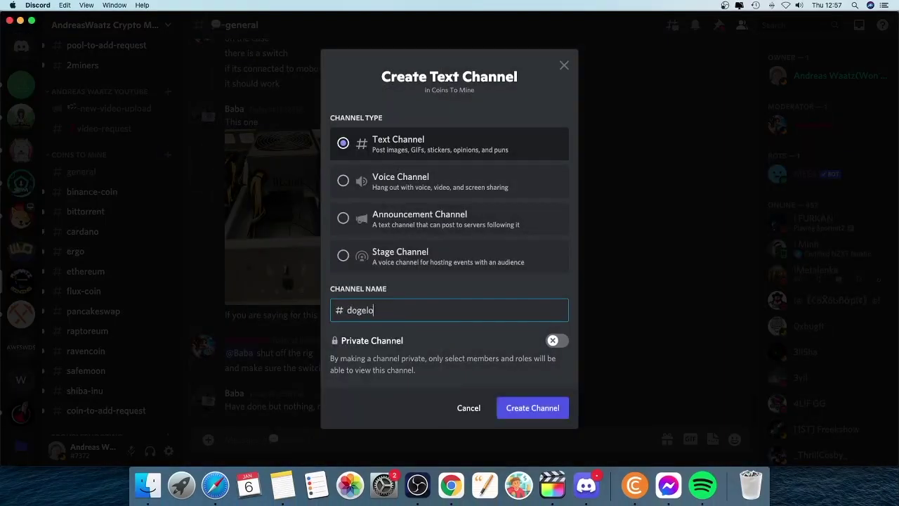
type("n-mars")
left_click(515, 413)
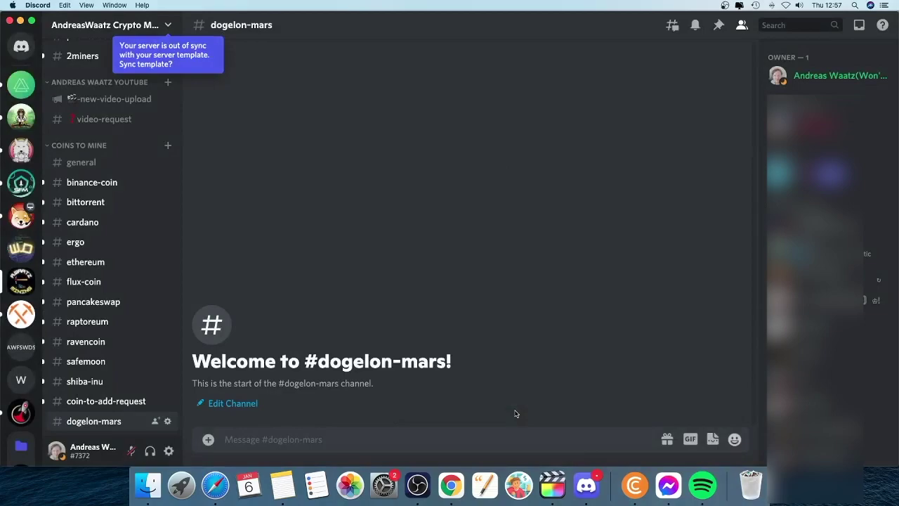
scroll(112, 394, "down", 1)
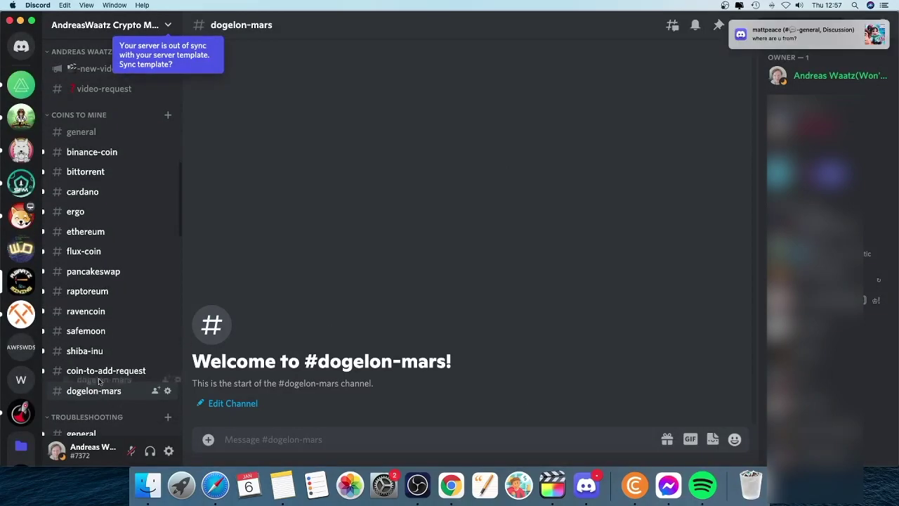
left_click_drag(108, 399, 89, 206)
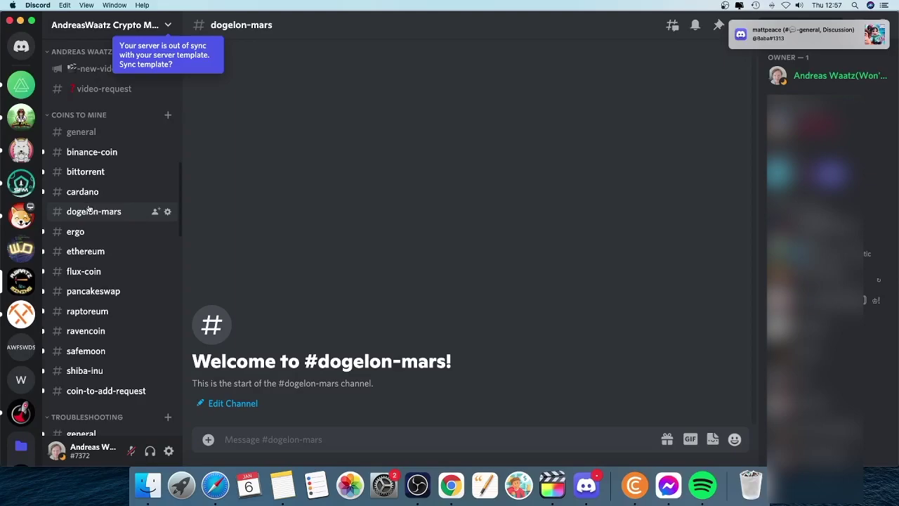